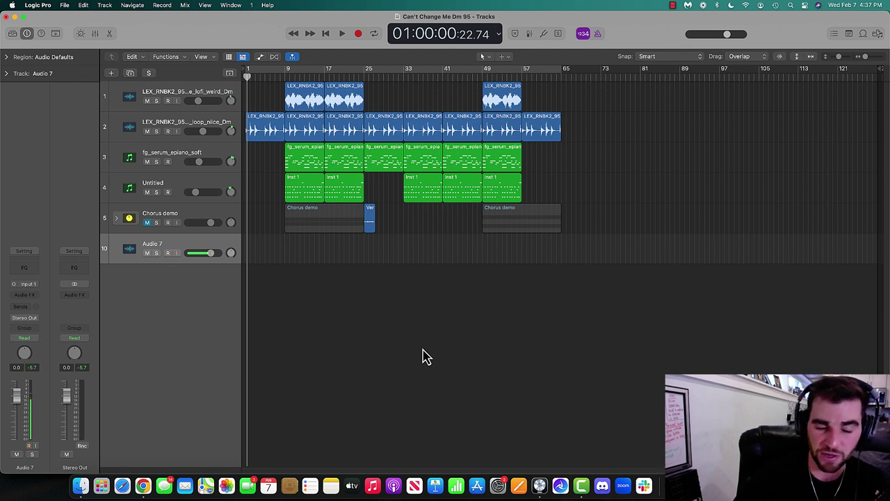
- Switch to Chrome and examine the price of the Shure SM7B and Boom Arm bundle
key("ctrl+r")
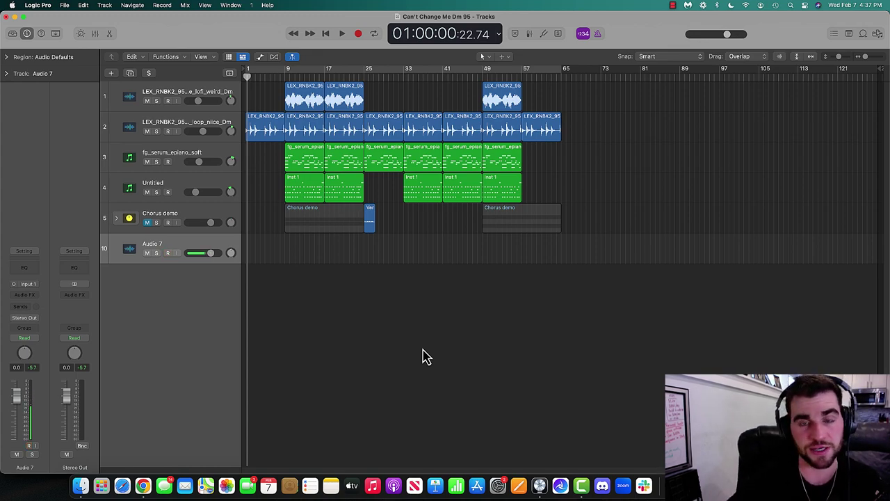
key("ctrl+Up")
left_click(600, 338)
left_click(595, 24)
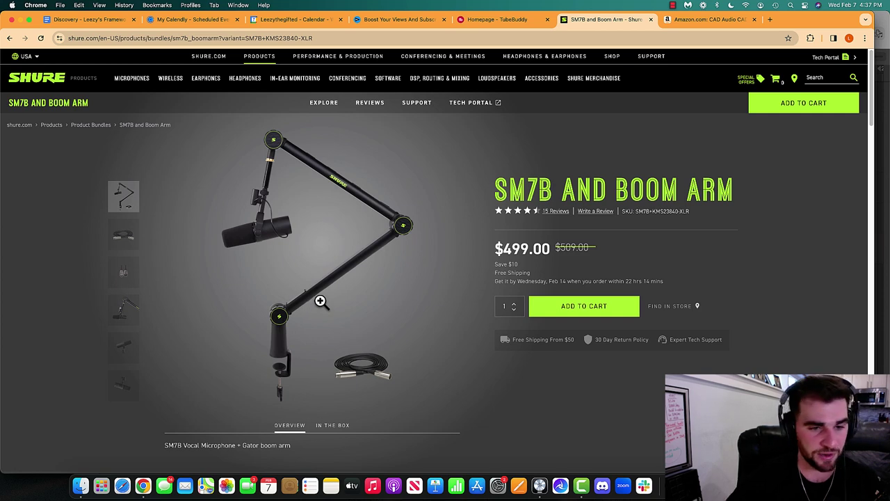
left_click_drag(496, 249, 556, 256)
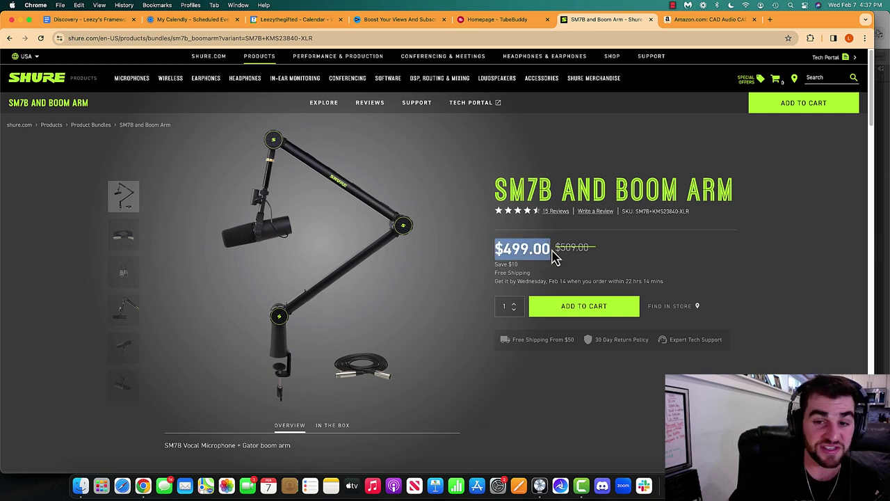
- Examine the CAD GXL2200 condenser microphone's Amazon listing, and return to the Logic Pro project
left_click(717, 19)
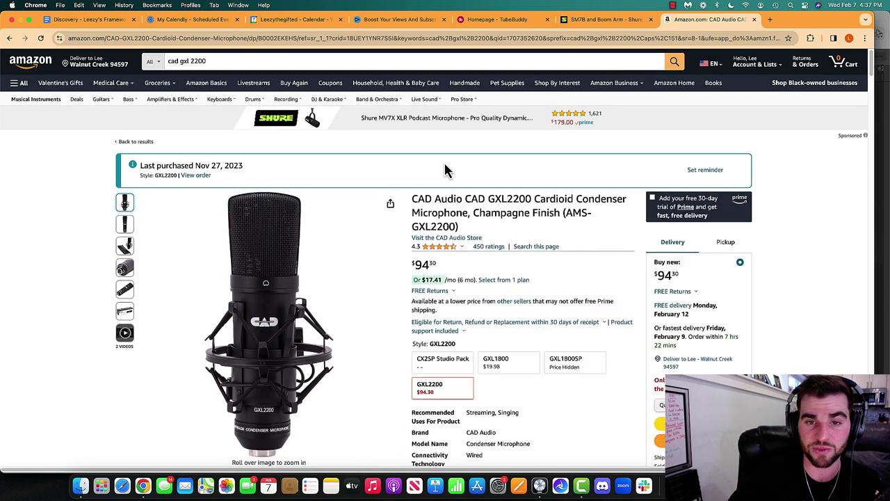
scroll(431, 174, "down", 1)
left_click_drag(411, 180, 531, 179)
left_click(526, 180)
scroll(522, 184, "down", 2)
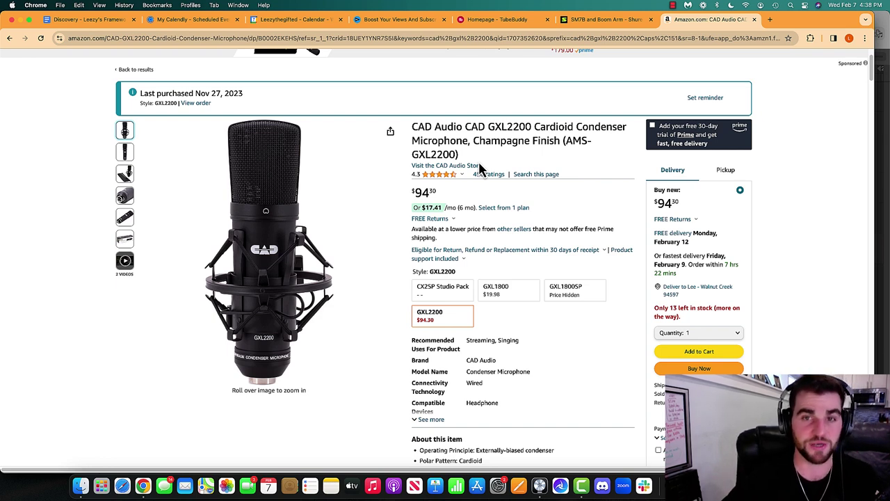
left_click(20, 21)
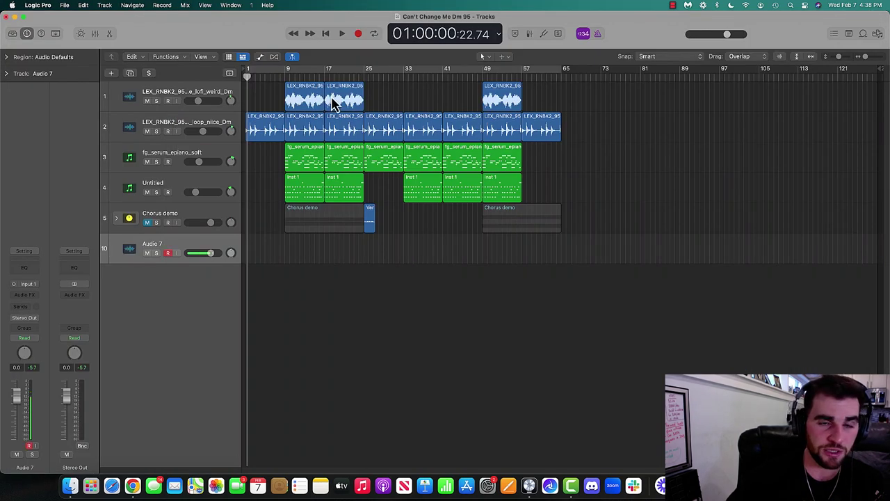
- Record-arm the Audio 7 track and load the RAPID FIRE REC STACK 2024 channel strip setting on it
left_click(168, 253)
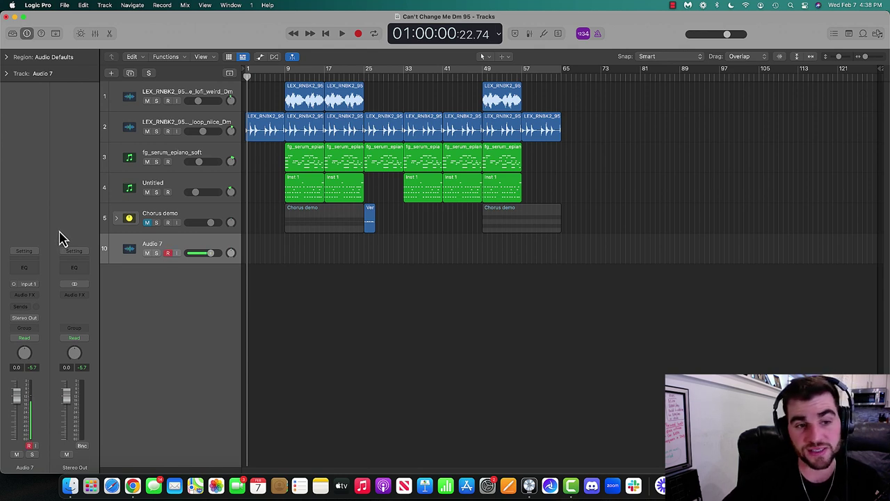
left_click(24, 251)
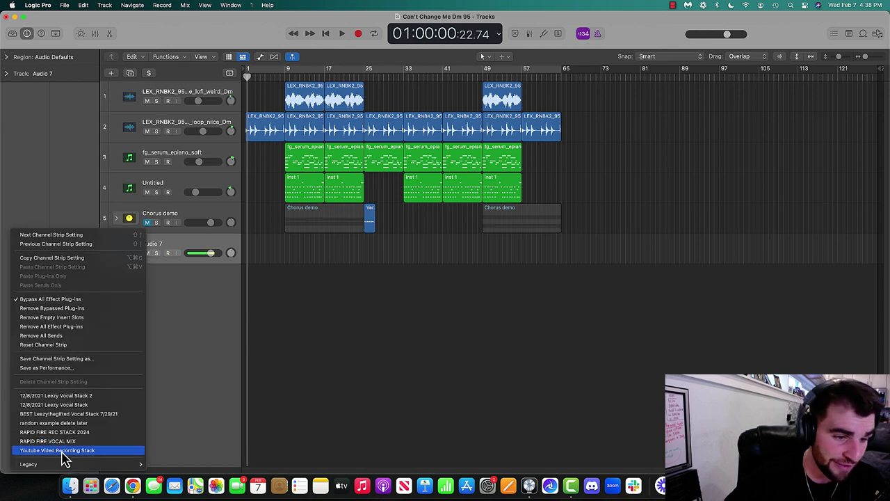
left_click(80, 432)
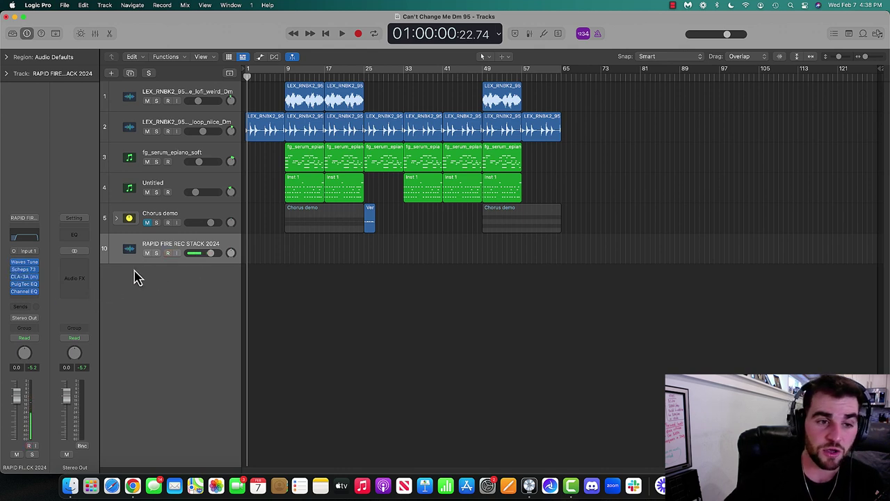
- Remove all effect plug-ins from the RAPID FIRE REC STACK 2024 track
left_click(27, 219)
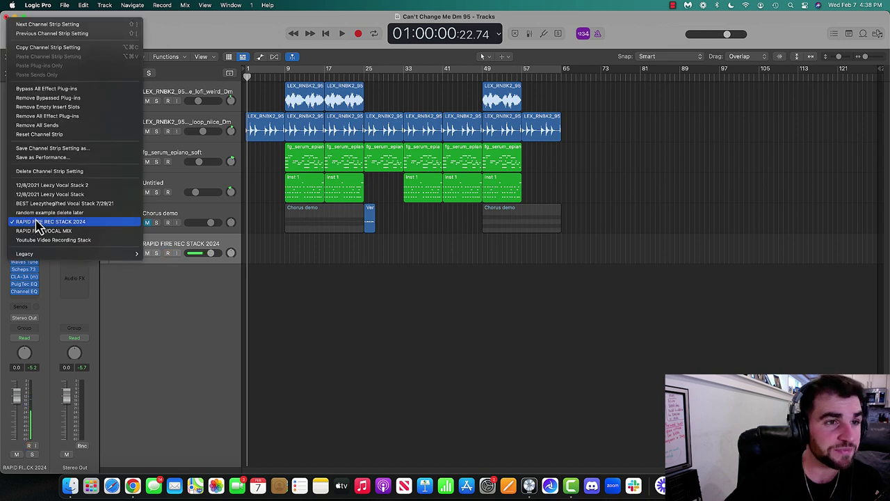
left_click(137, 314)
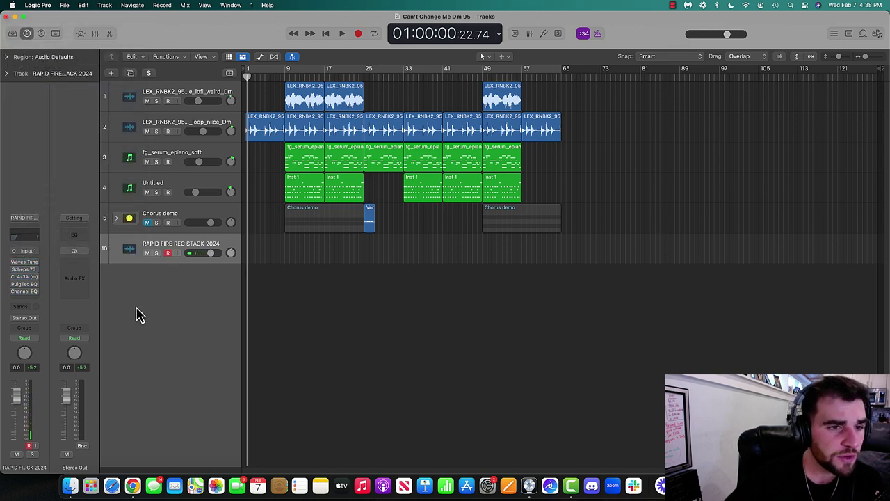
left_click(33, 220)
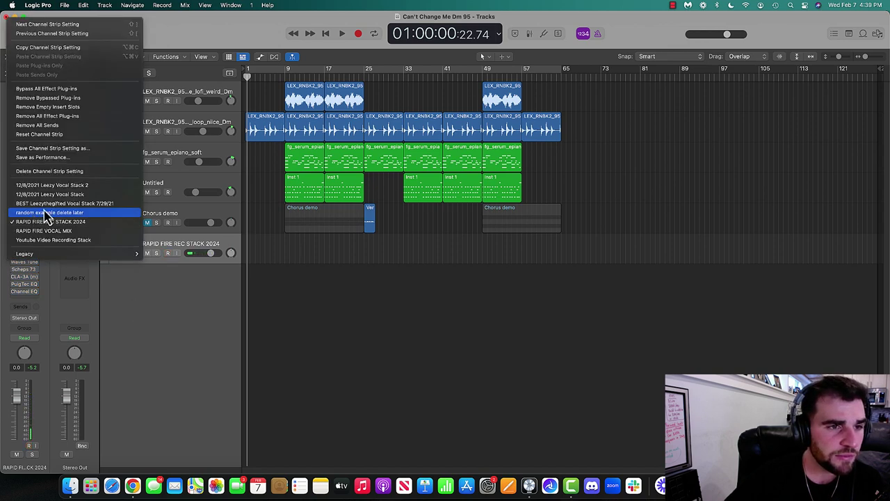
left_click(52, 117)
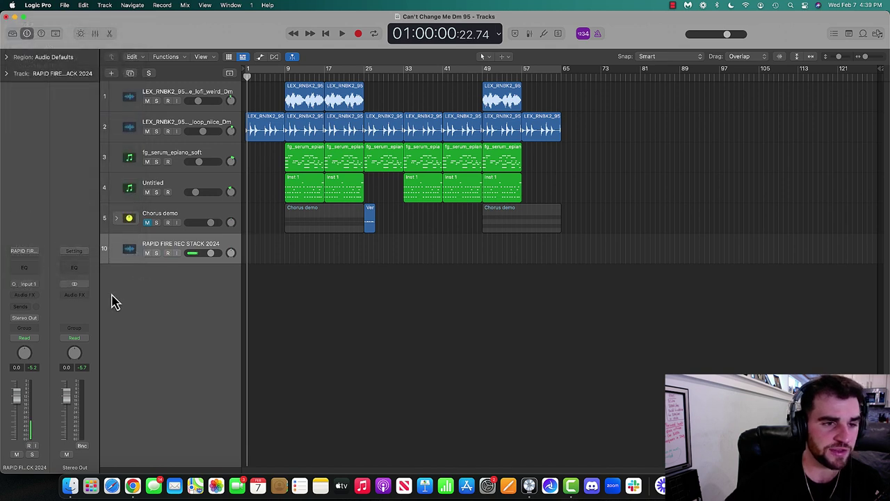
- Move the playhead to bar 9 and enable input monitoring on the RAPID FIRE REC STACK 2024 track
left_click(286, 77)
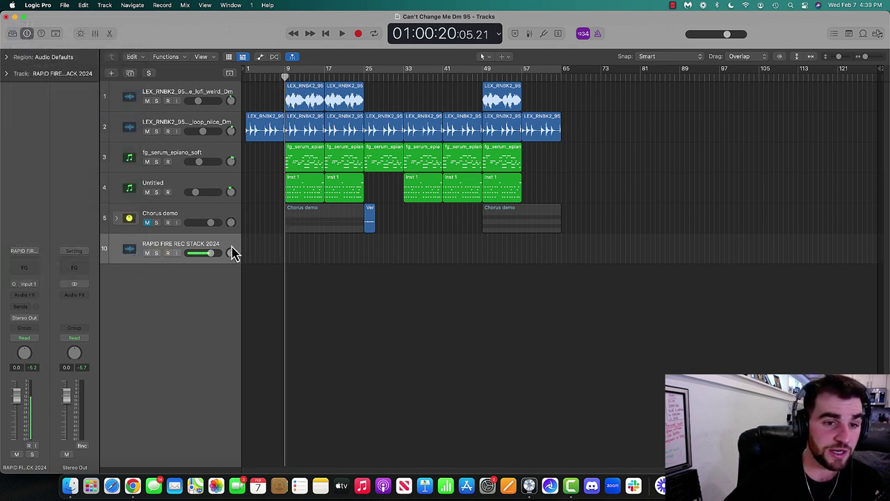
left_click(177, 253)
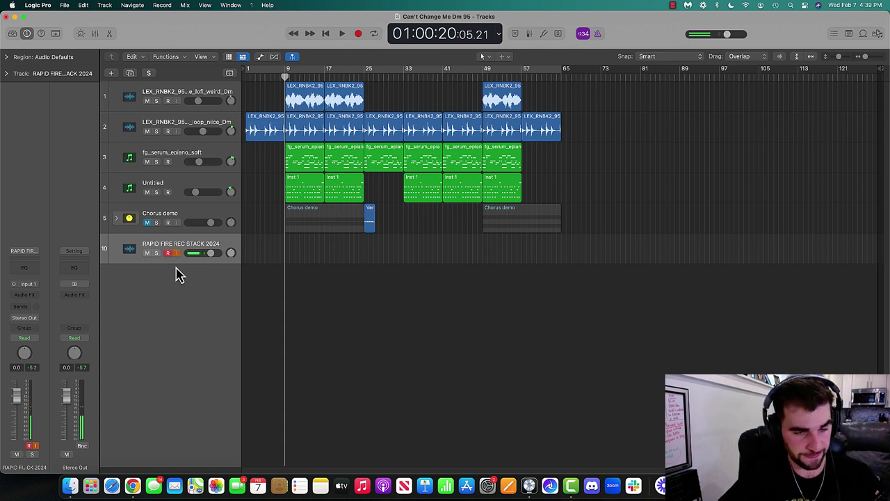
left_click(24, 295)
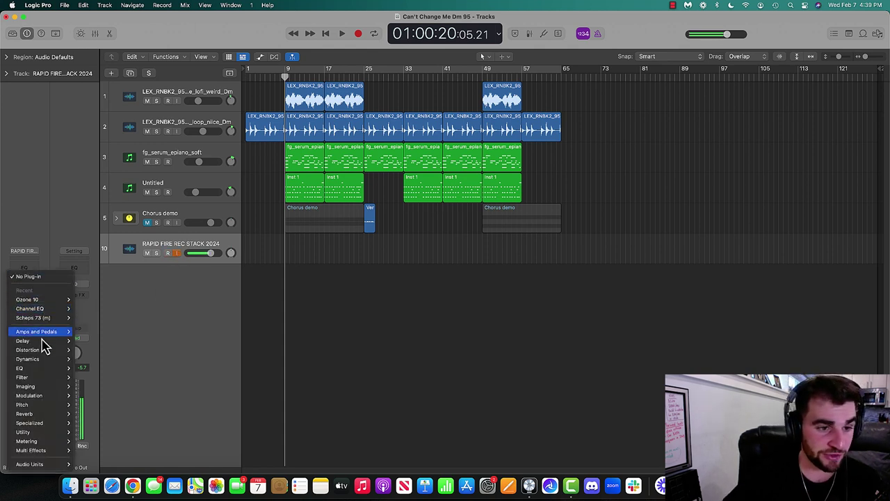
mouse_move(38, 464)
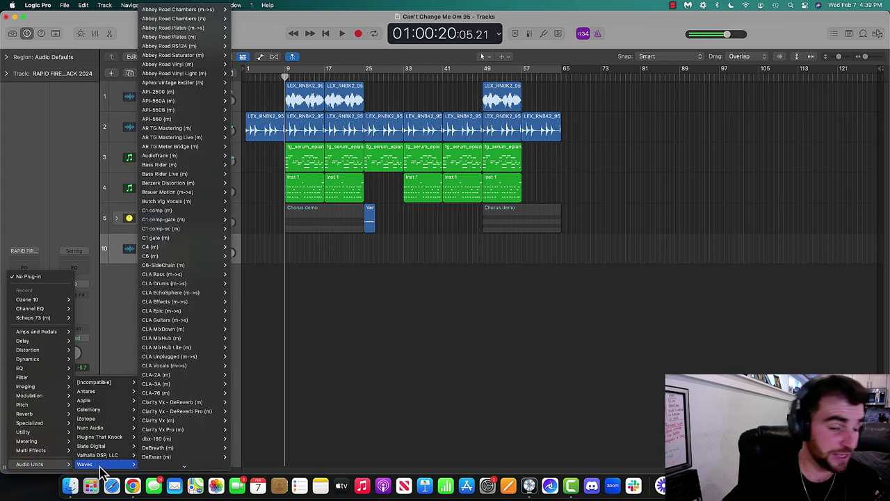
- Switch to Chrome and open the Waves subscriptions page in a new tab
left_click(141, 485)
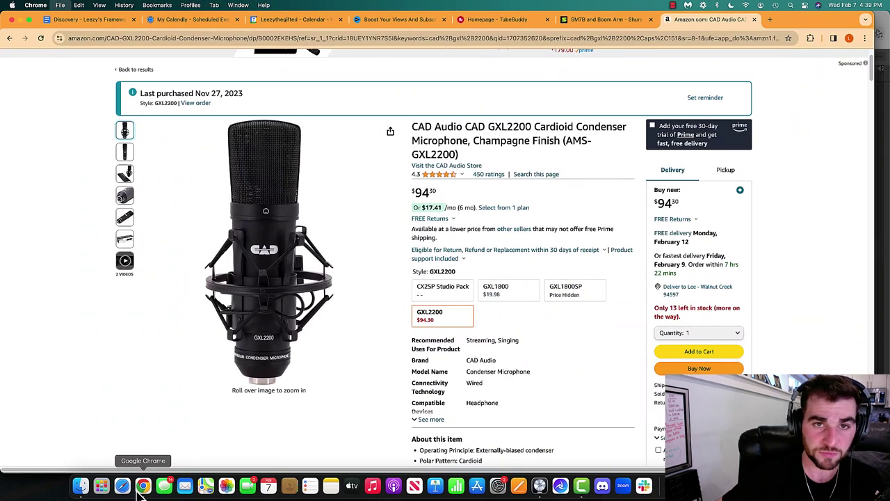
key("super+t")
type("waves")
key("Return")
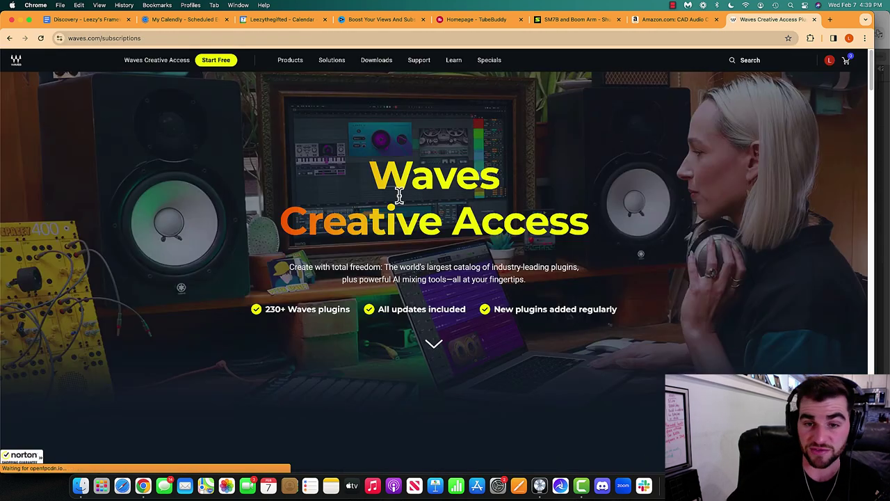
- Examine the monthly and annual prices of the Waves Ultimate subscription
scroll(400, 201, "down", 6)
scroll(395, 198, "up", 3)
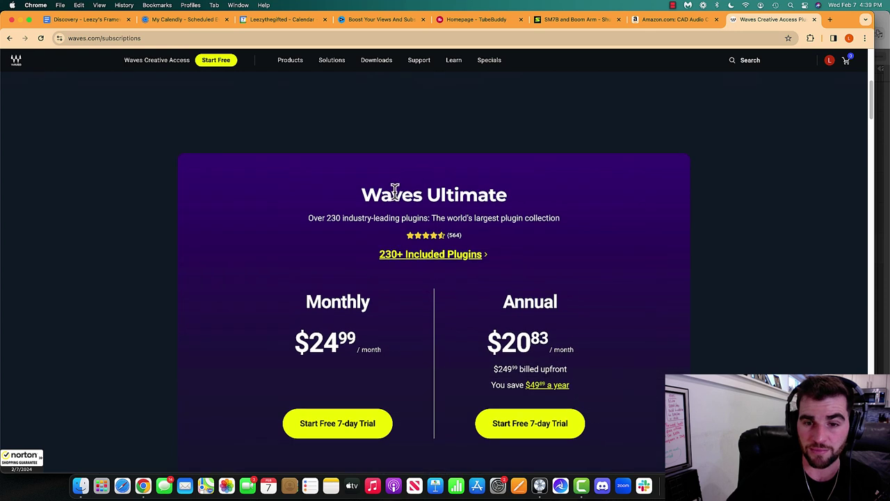
scroll(395, 198, "down", 2)
left_click_drag(304, 233, 445, 294)
left_click(502, 233)
left_click_drag(502, 233, 588, 284)
left_click(588, 284)
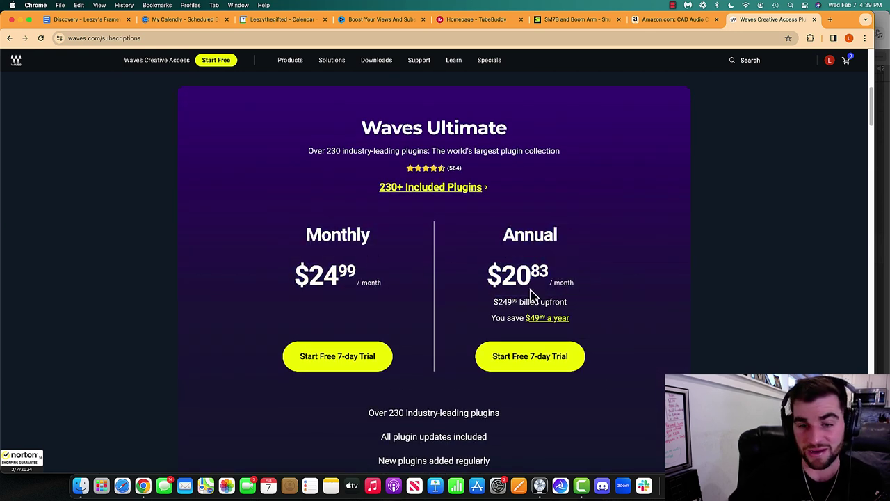
left_click_drag(491, 308, 594, 314)
left_click(596, 315)
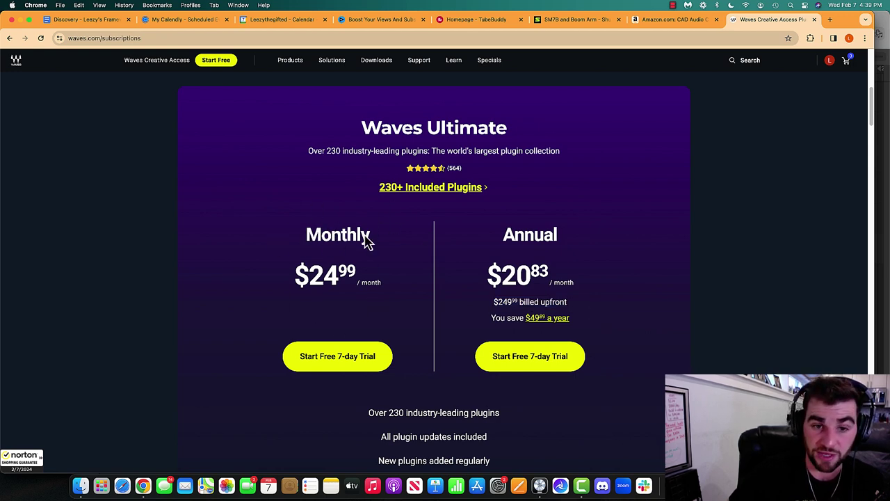
left_click_drag(294, 275, 381, 280)
- Return to Logic Pro and insert the mono Waves Tune Real-Time plug-in on the RAPID FIRE REC STACK 2024 track
key("ctrl+Up")
left_click(206, 341)
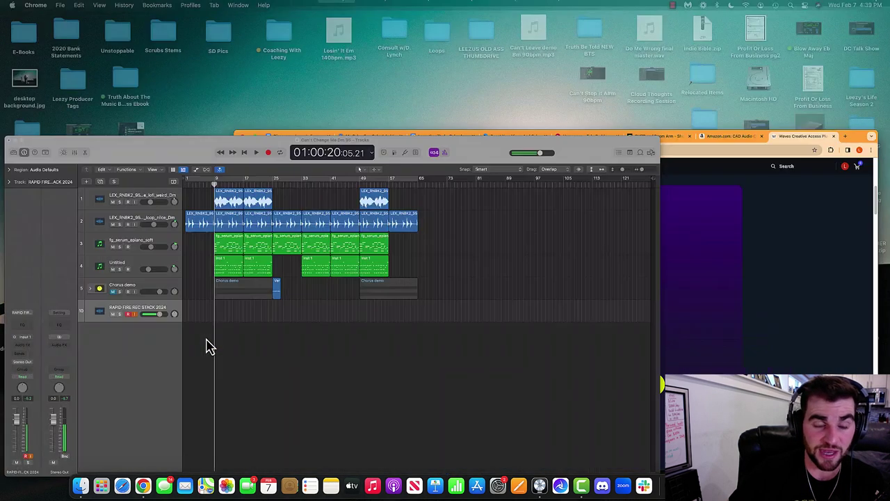
left_click(15, 300)
mouse_move(56, 466)
mouse_move(87, 464)
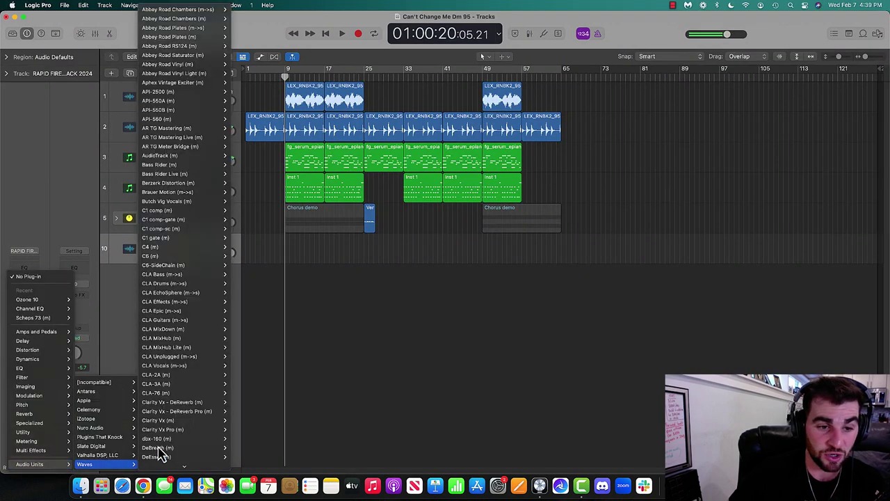
scroll(178, 375, "down", 20)
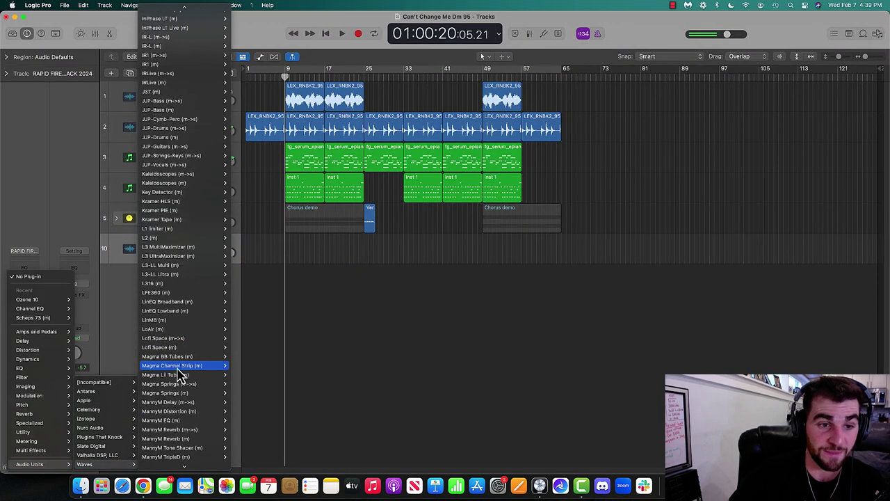
scroll(179, 378, "down", 15)
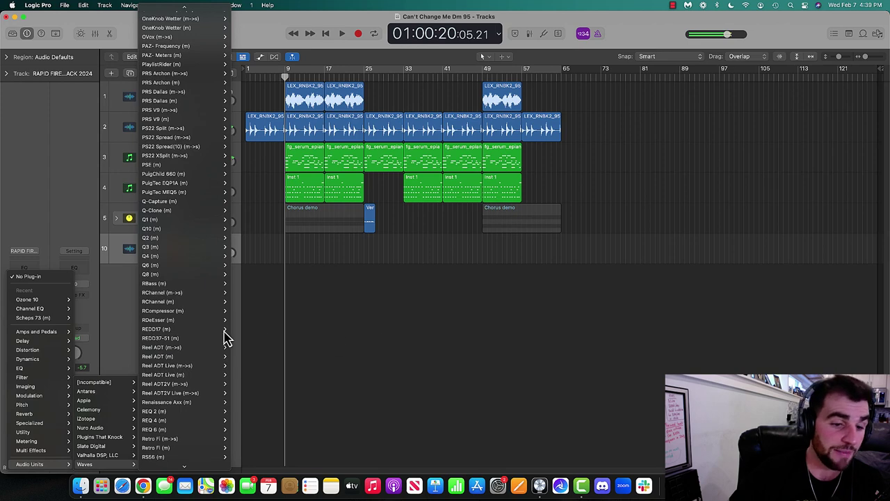
scroll(193, 371, "down", 20)
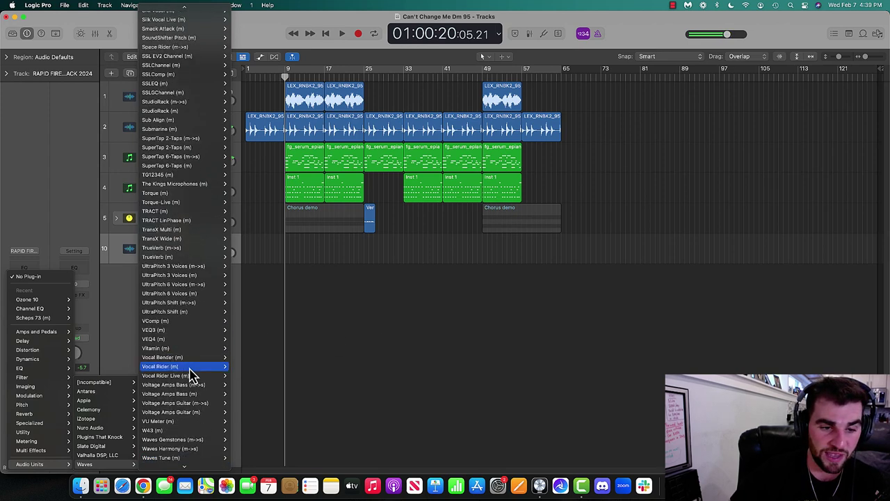
scroll(191, 371, "down", 8)
mouse_move(189, 384)
left_click(237, 387)
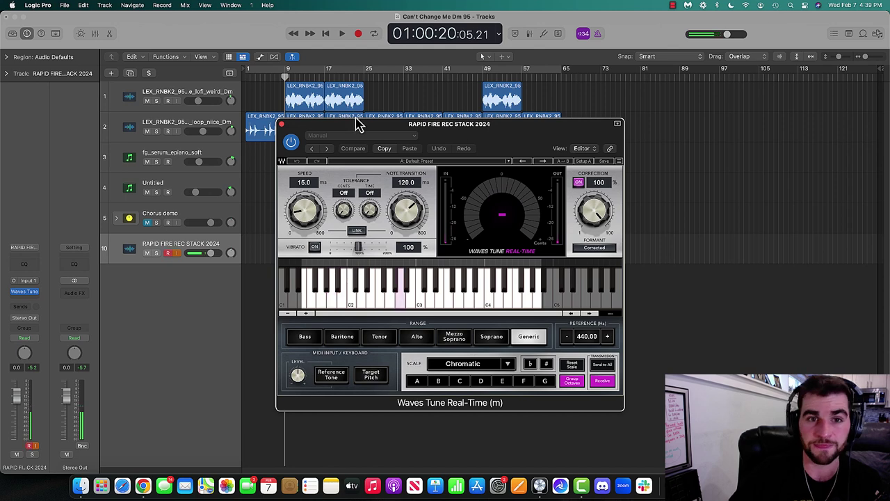
- Check the key in the first loop track's name and set the Waves Tune Real-Time scale to D Natural Minor
left_click_drag(356, 124, 415, 140)
left_click(226, 96)
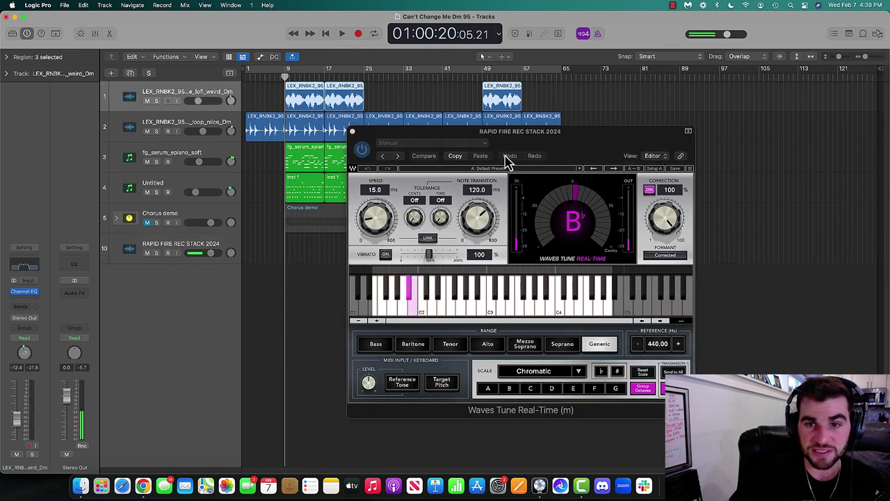
left_click_drag(555, 141, 418, 139)
left_click(415, 387)
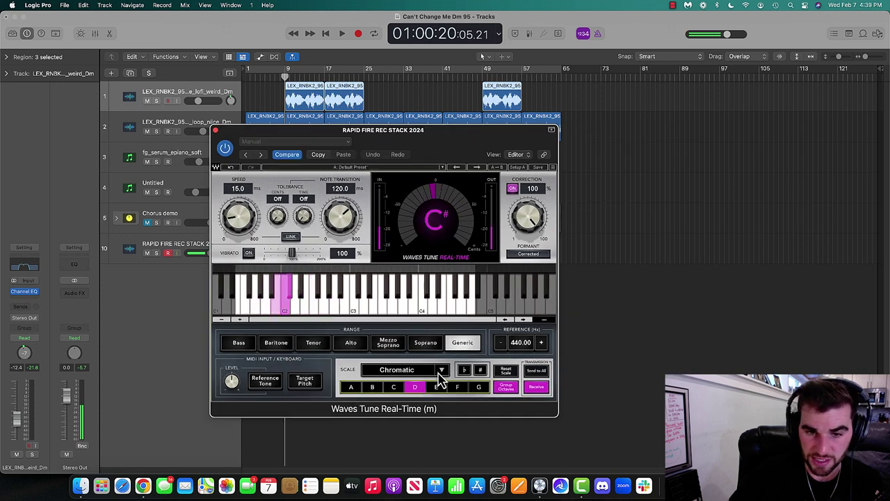
left_click(439, 372)
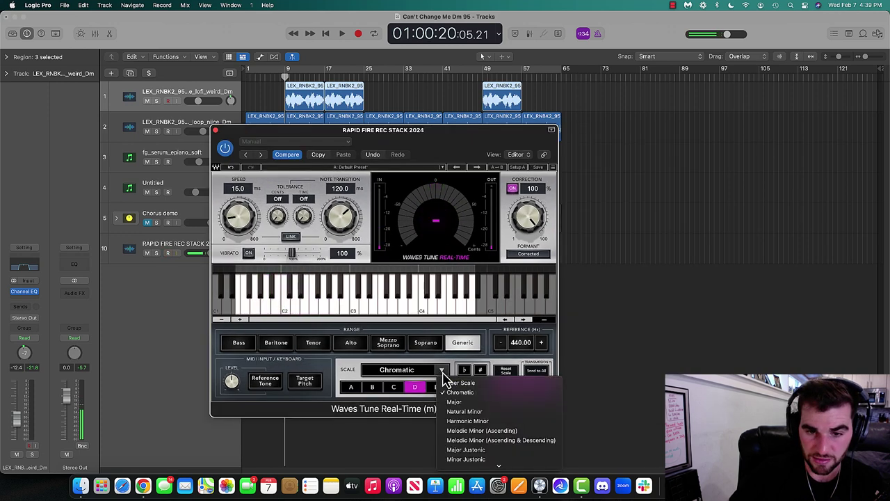
left_click(462, 413)
- Set the pitch correction speed to 7.4 ms and note transition to 6.5 ms, and close the plug-in window
mouse_move(340, 216)
left_mouse_down()
mouse_move(340, 278)
mouse_move(340, 212)
left_mouse_up()
left_click_drag(255, 217, 253, 230)
left_click_drag(336, 227, 336, 224)
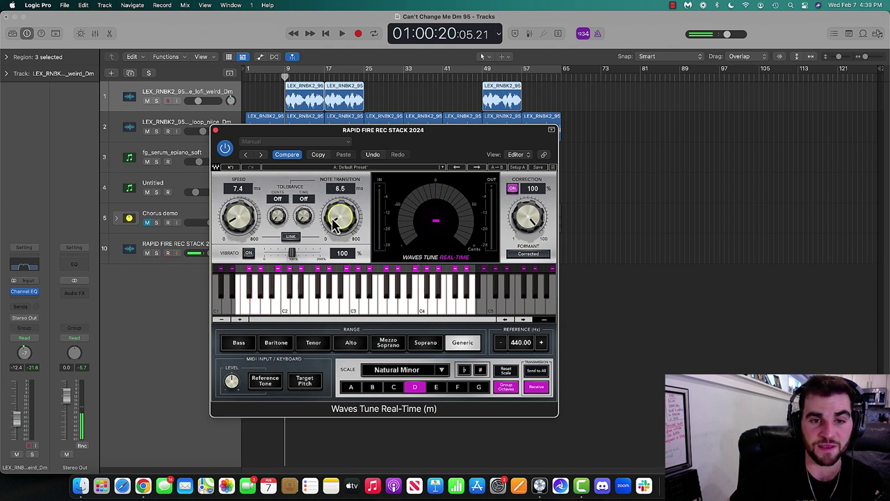
left_click(215, 130)
- Set a cycle range from bar 9 to bar 25 and enable input monitoring on the RAPID FIRE REC STACK 2024 track
left_click(179, 251)
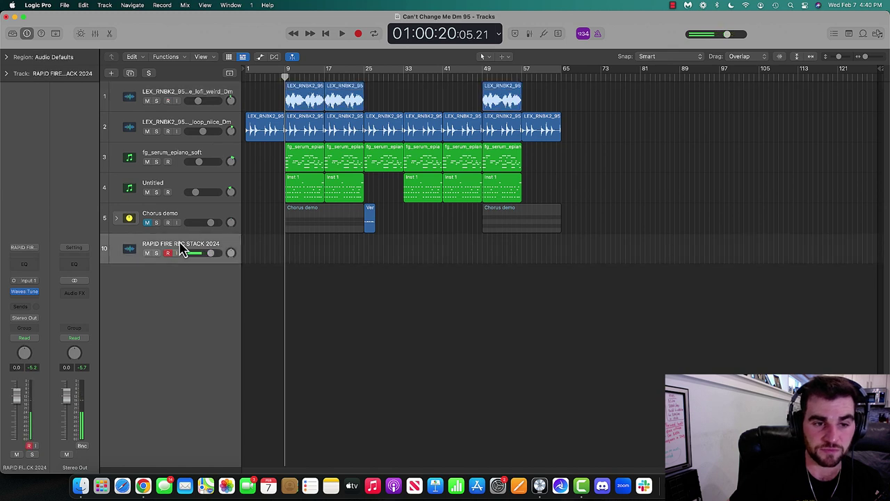
left_click_drag(283, 77, 364, 74)
left_click(176, 252)
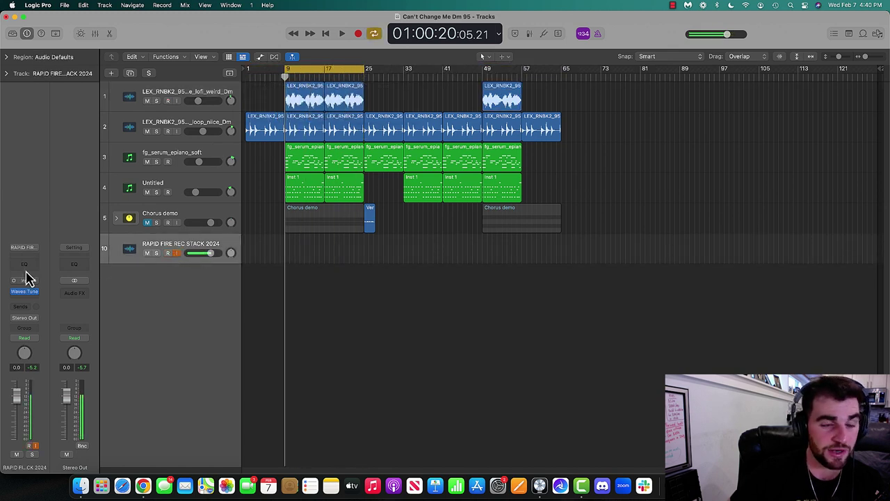
- Remove the Waves Tune Real-Time plug-in from the vocal track and load the RAPID FIRE REC STACK 2024 channel strip setting
left_click(25, 248)
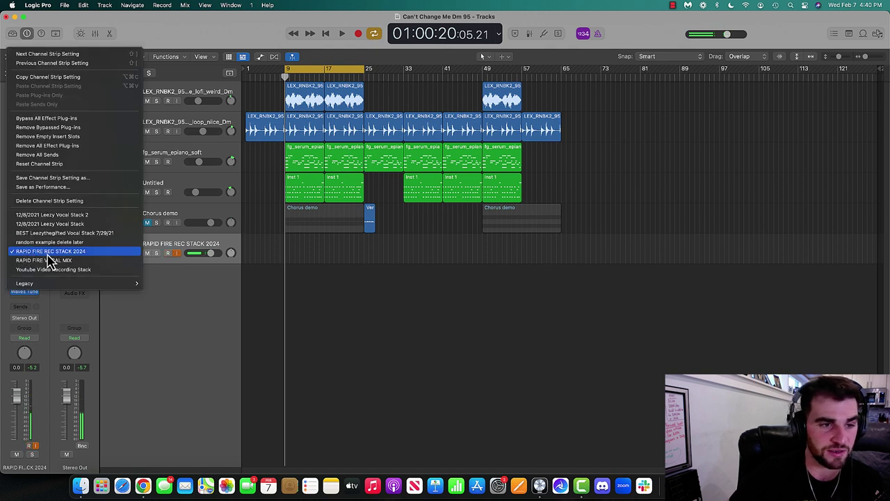
left_click(50, 260)
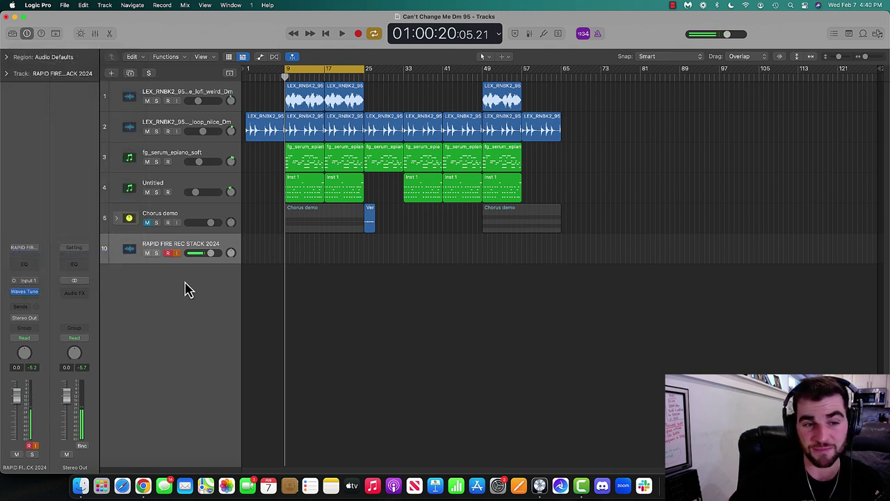
left_click(33, 291)
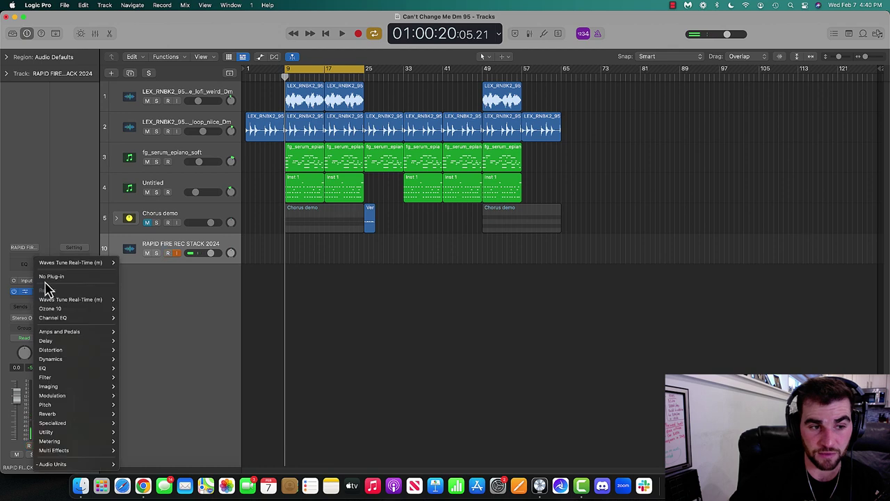
left_click(44, 279)
left_click(32, 250)
left_click(30, 252)
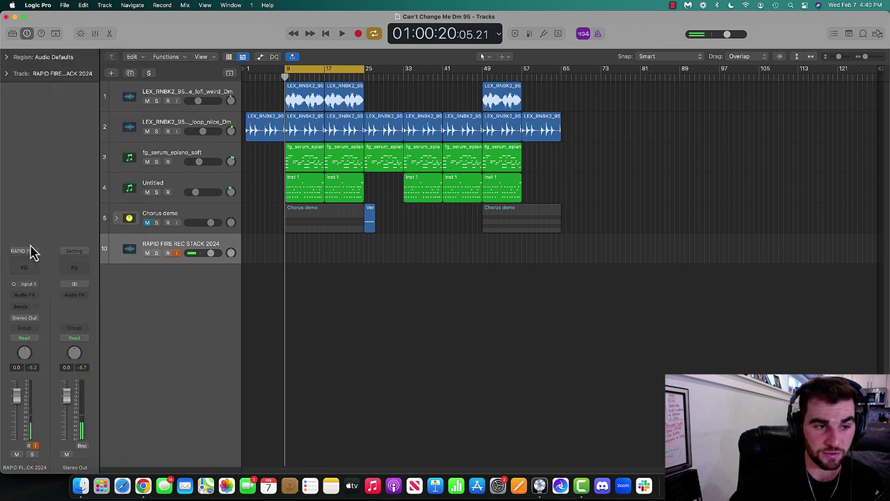
left_click(31, 251)
left_click(39, 247)
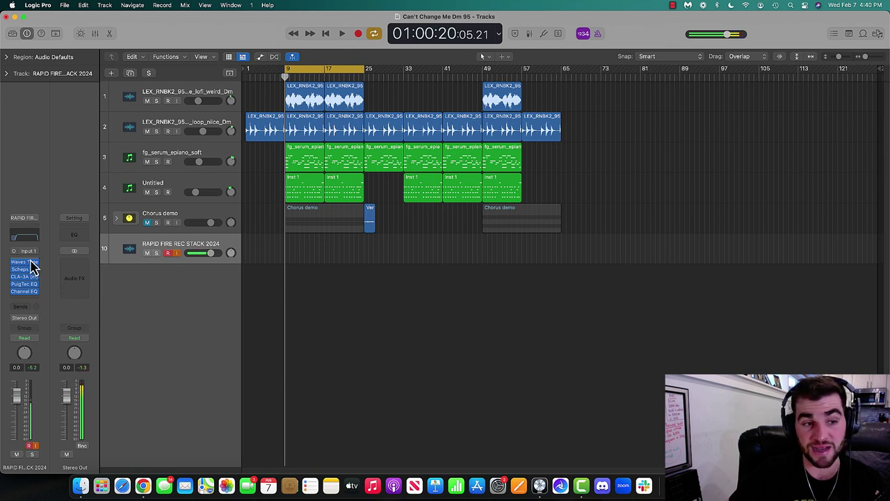
- Set the loaded stack's Waves Tune Real-Time scale to D Natural Minor without the sharp, and close the plug-in window
left_click(28, 262)
left_click(480, 381)
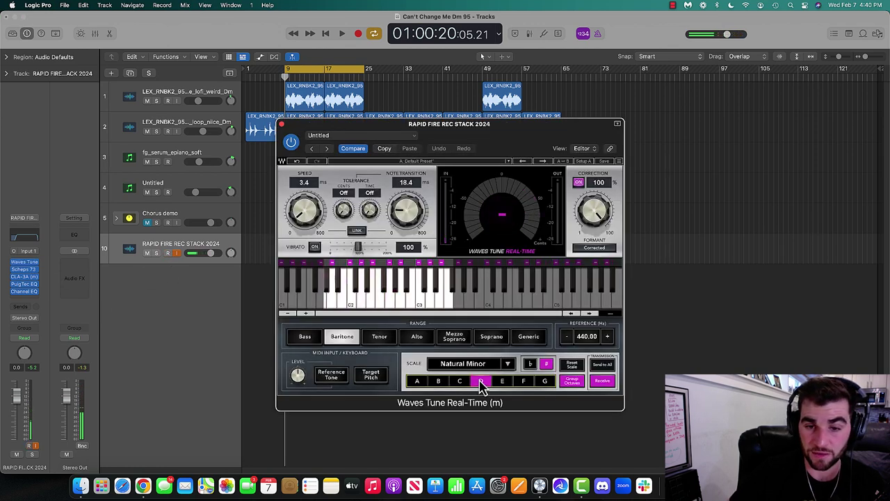
left_click(546, 364)
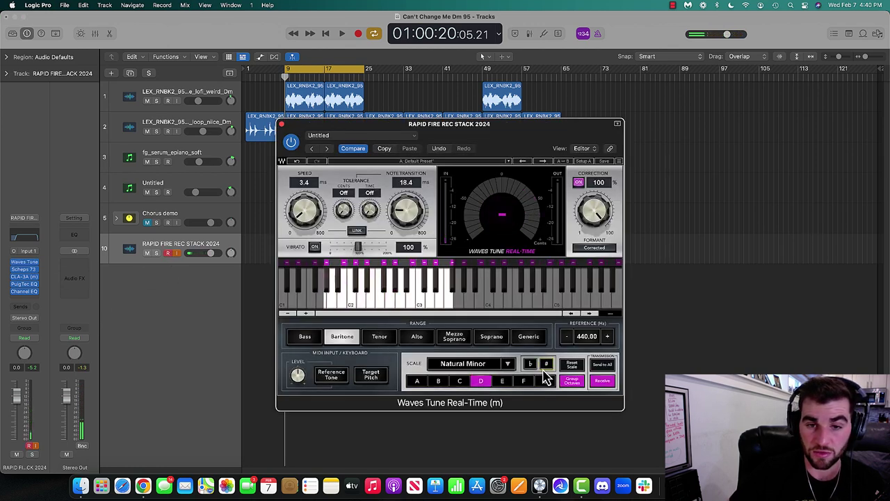
left_click(282, 124)
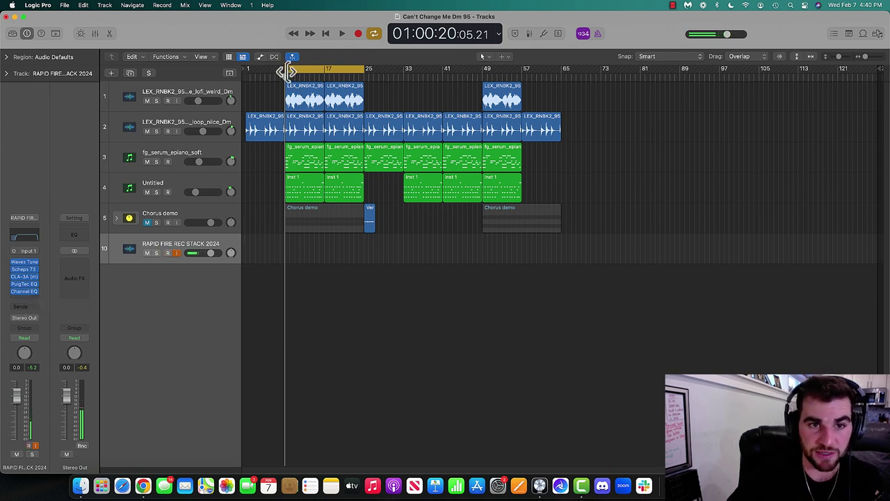
- Extend the cycle range back to bar 1, record a vocal take up to bar 25 on the RAPID FIRE REC STACK 2024 track
left_click_drag(284, 71, 175, 79)
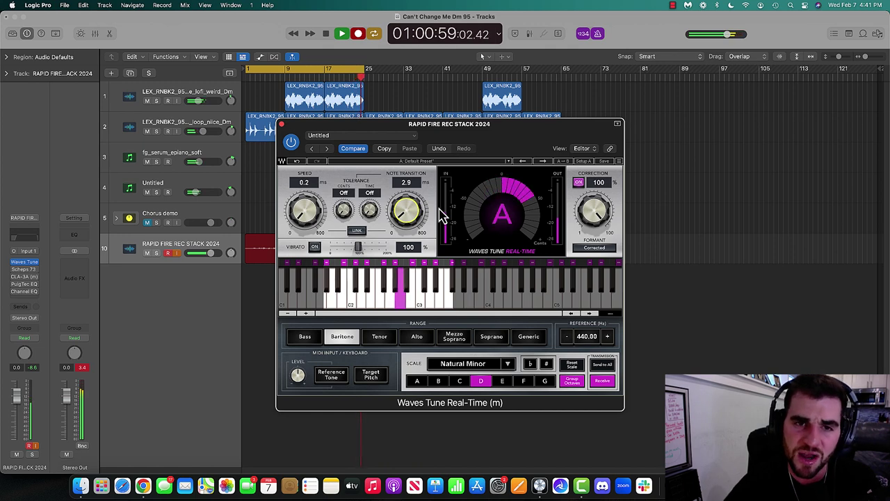
key("space")
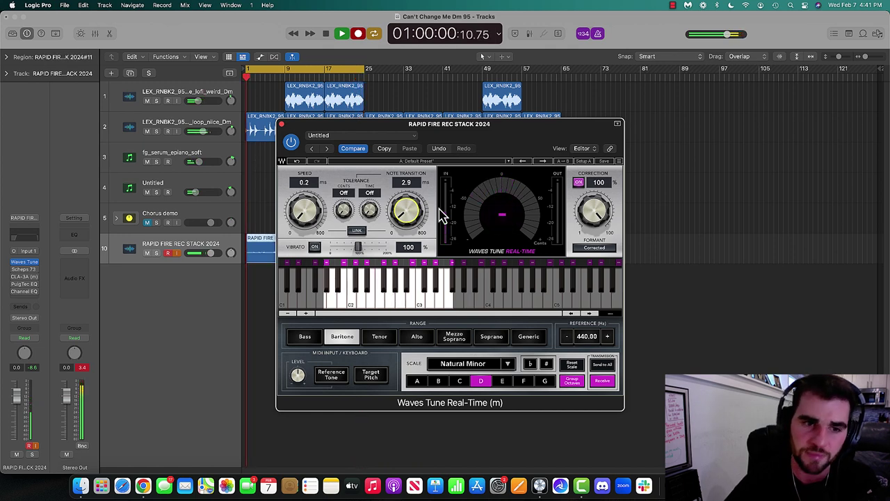
left_click(281, 124)
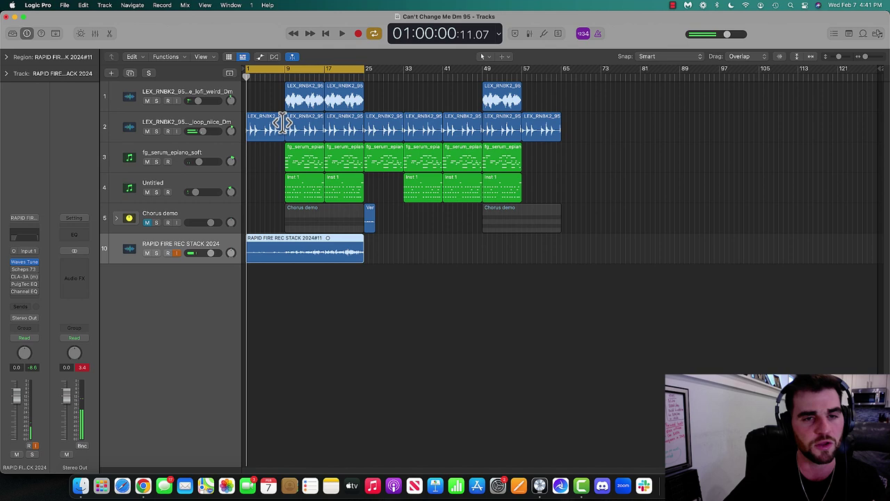
left_click(439, 249)
left_click_drag(839, 59, 869, 60)
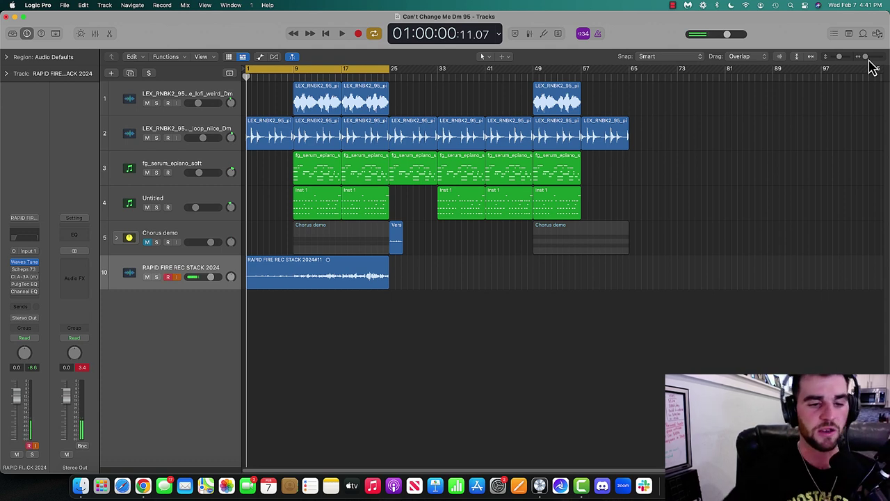
- Turn off cycle mode and play the recorded vocal take from bar 17 with only Waves Tune active
left_click(284, 70)
left_click(290, 77)
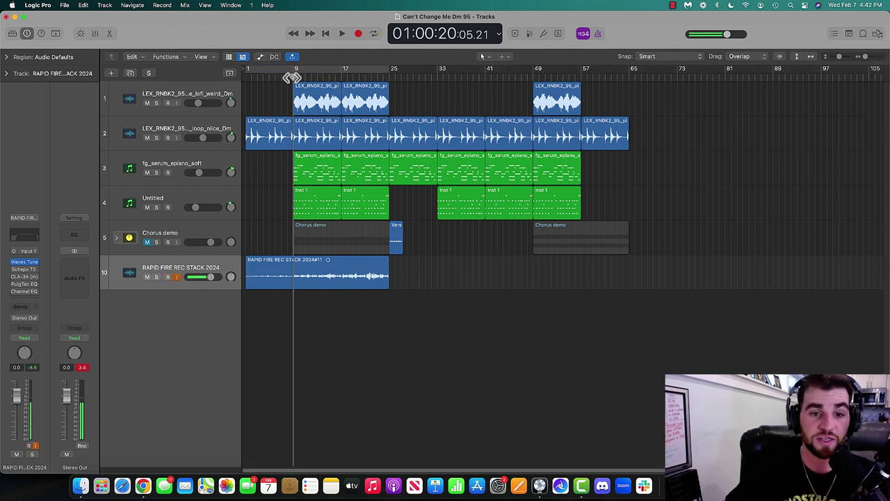
left_click(342, 76)
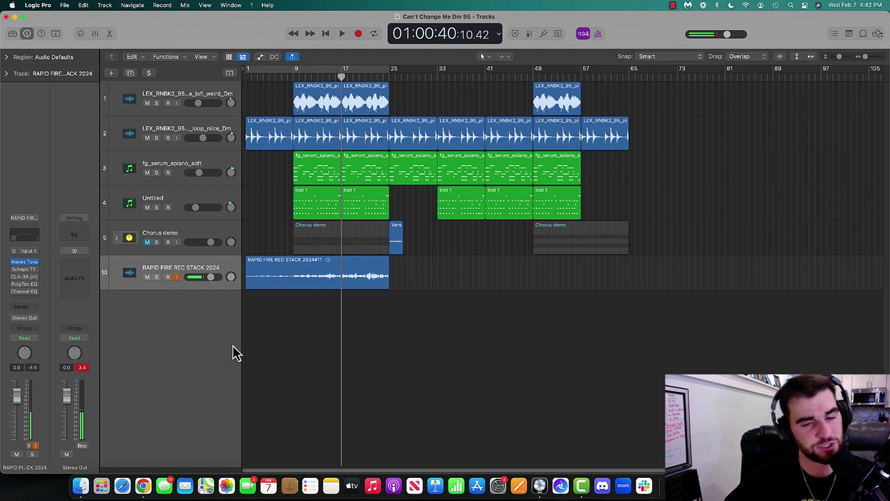
key("space")
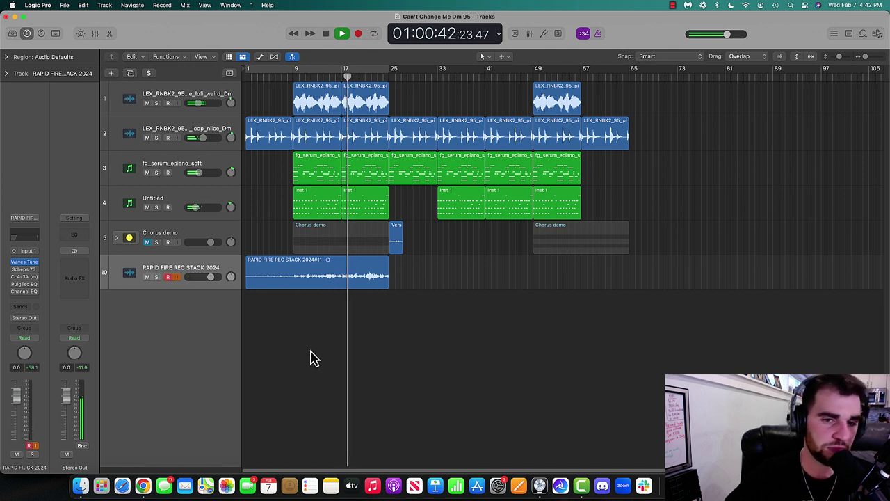
left_click(189, 270)
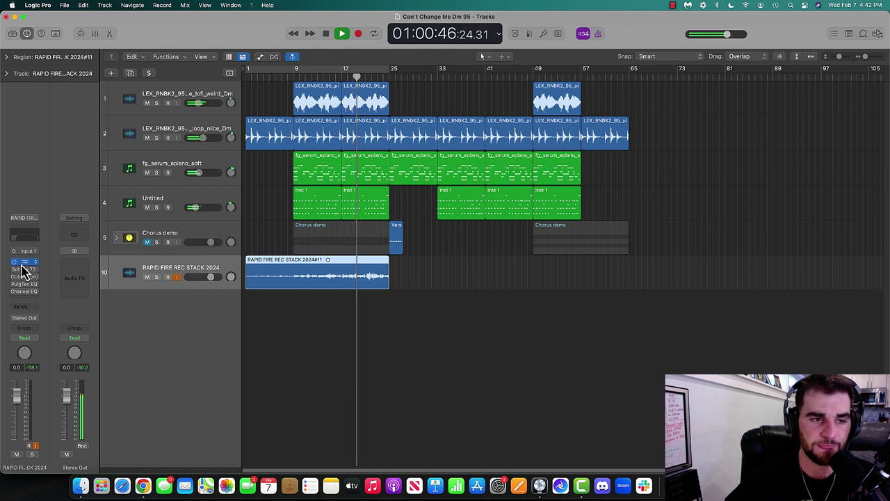
left_click(423, 348)
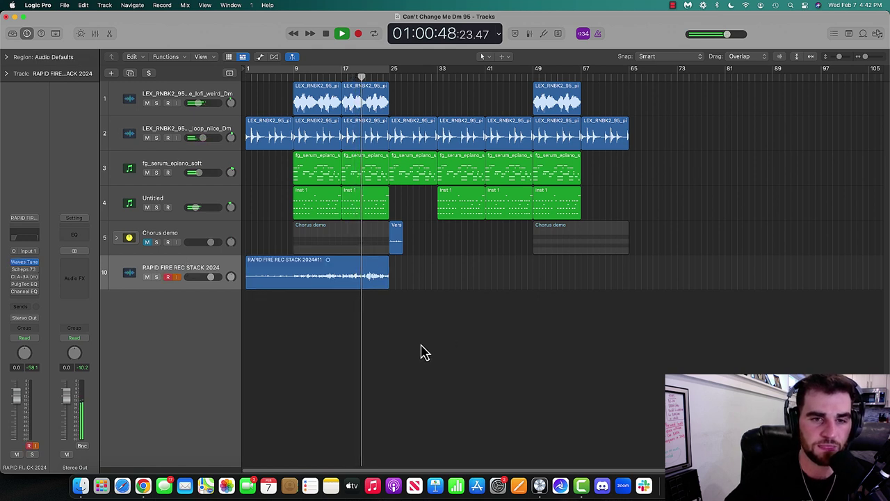
key("space")
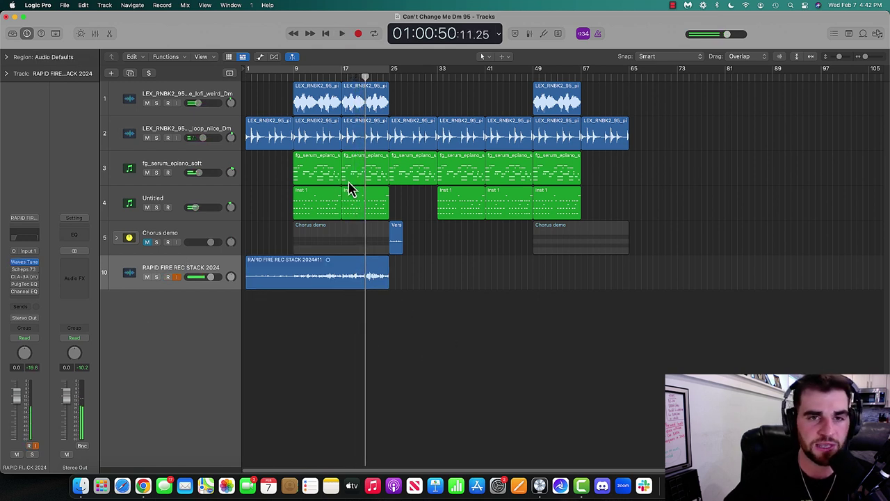
- Activate the Scheps 73, CLA-3A, PuigTec EQ and Channel EQ plug-ins and replay the take from bar 17 without input monitoring
left_click(342, 75)
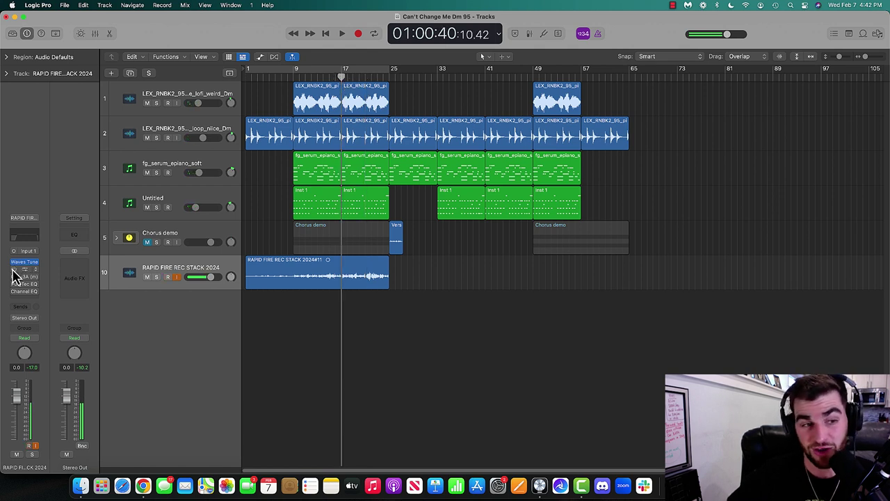
left_click_drag(14, 269, 14, 292)
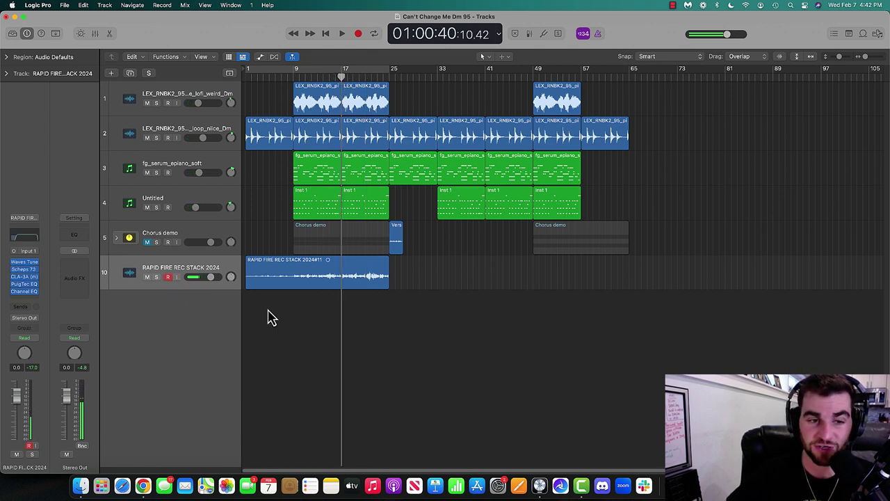
key("alt+r")
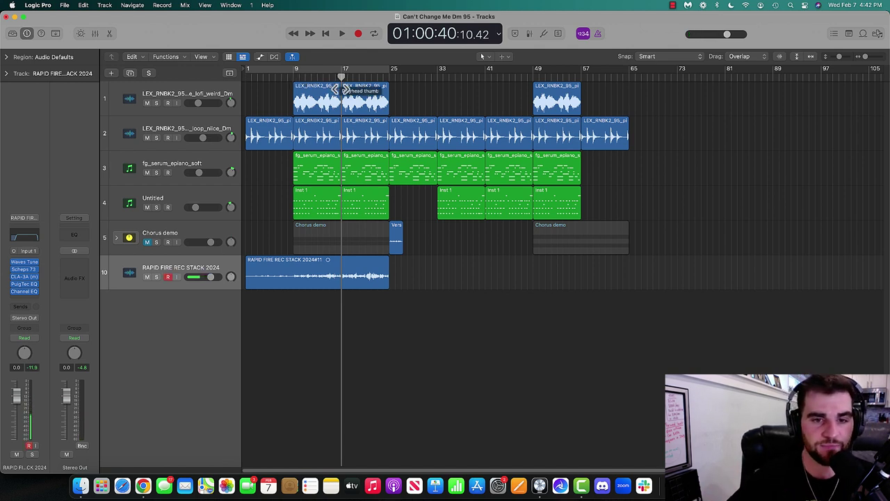
key("space")
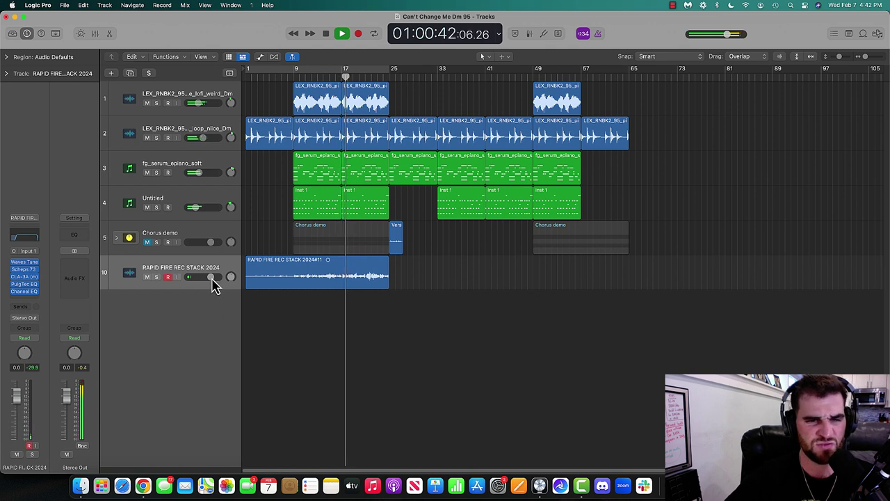
- Lower the vocal track's volume to -12.4 dB during playback while switching the plug-ins after Waves Tune off and on to compare the sound
left_click_drag(210, 277, 189, 278)
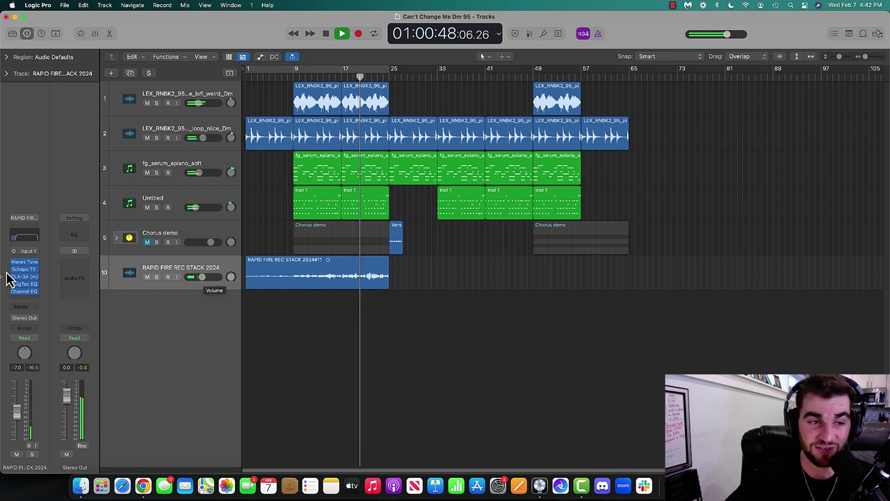
left_click(14, 293)
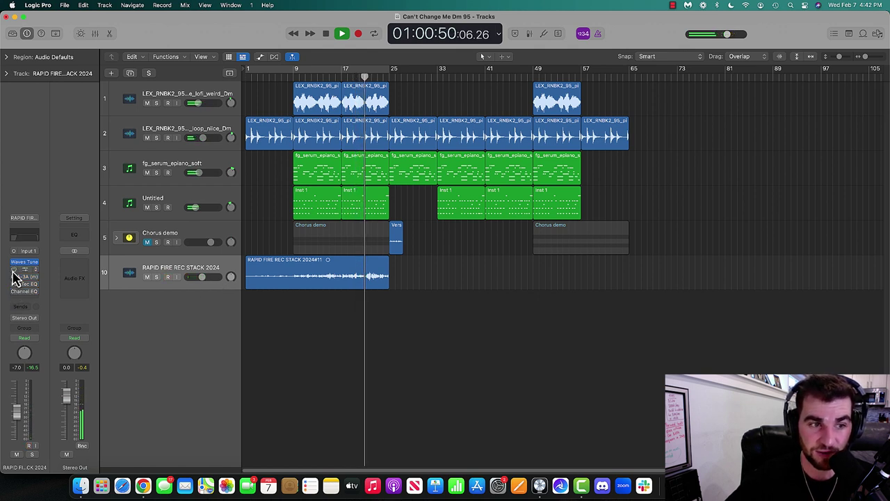
left_click_drag(14, 270, 11, 285)
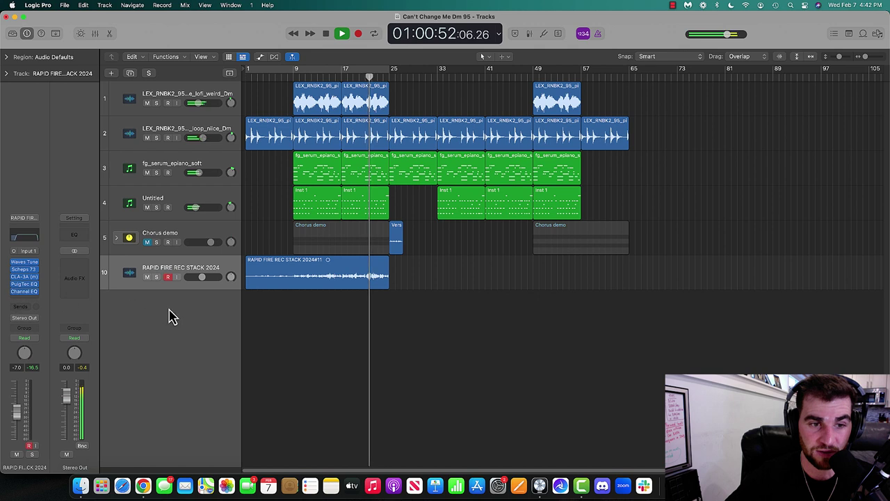
left_click_drag(210, 280, 199, 281)
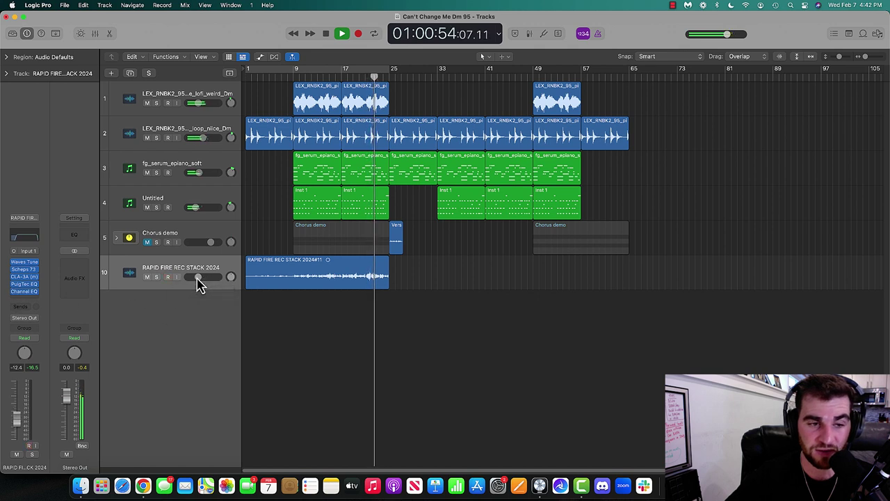
left_click(18, 276)
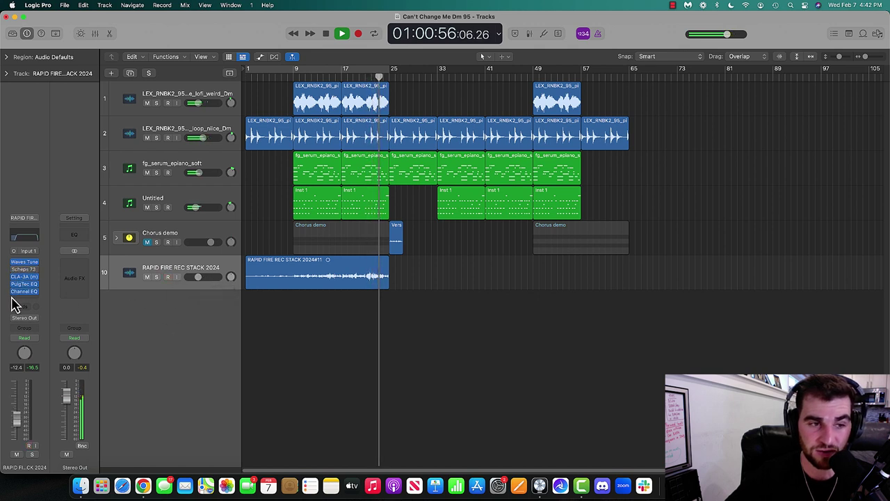
mouse_move(14, 270)
left_mouse_down()
mouse_move(13, 291)
mouse_move(14, 270)
left_mouse_up()
key("space")
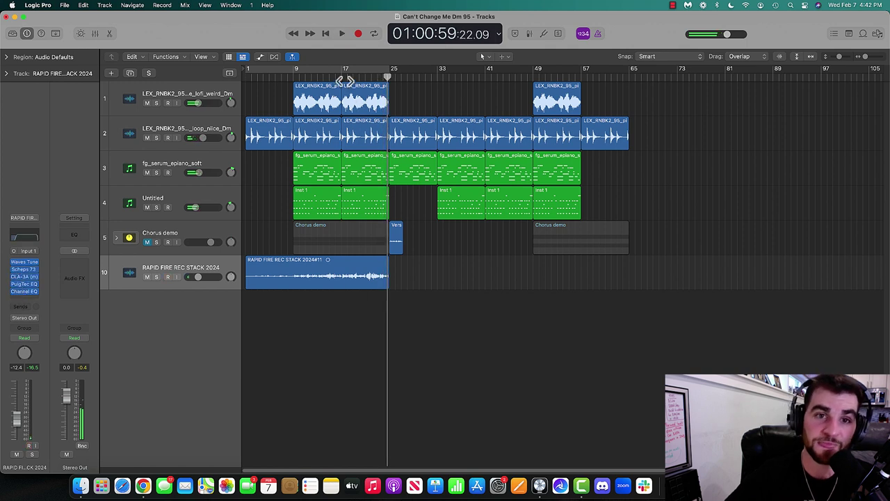
- Select the recorded vocal region and move the playhead to bar 9
left_click(345, 75)
left_click(360, 282)
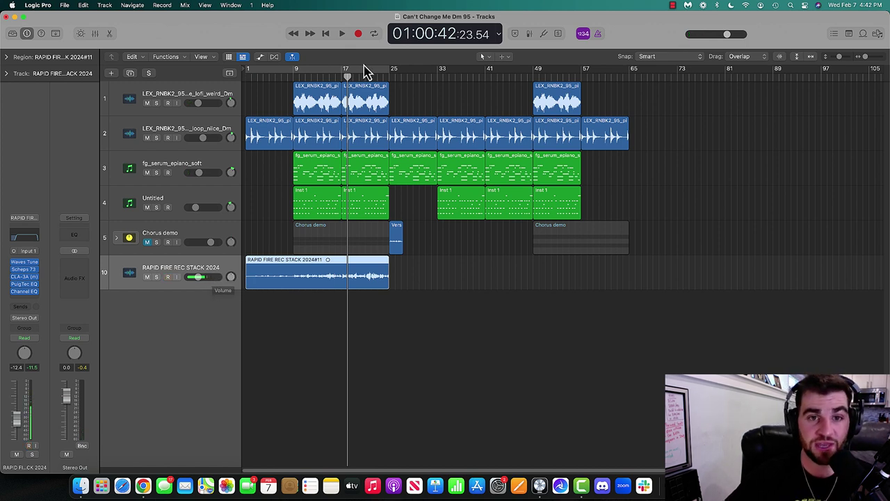
left_click(293, 77)
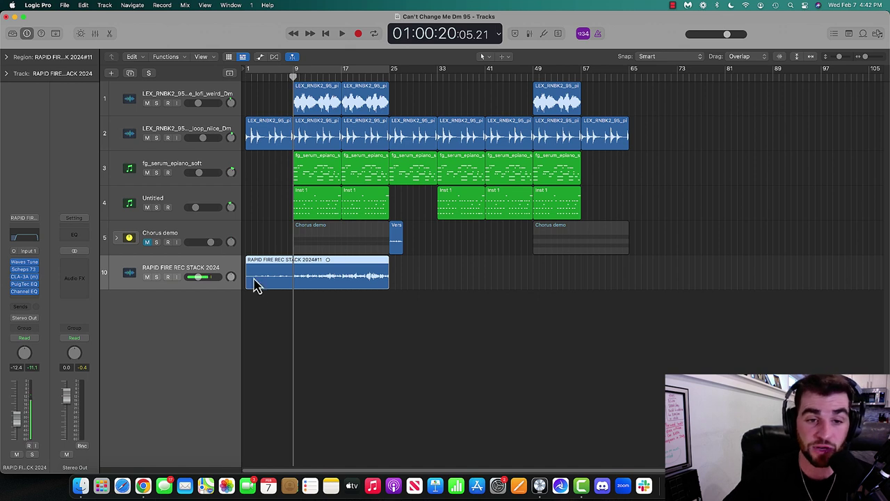
- Reset the RAPID FIRE REC STACK 2024 track's volume to 0.0 dB and turn on input monitoring
key("alt+r")
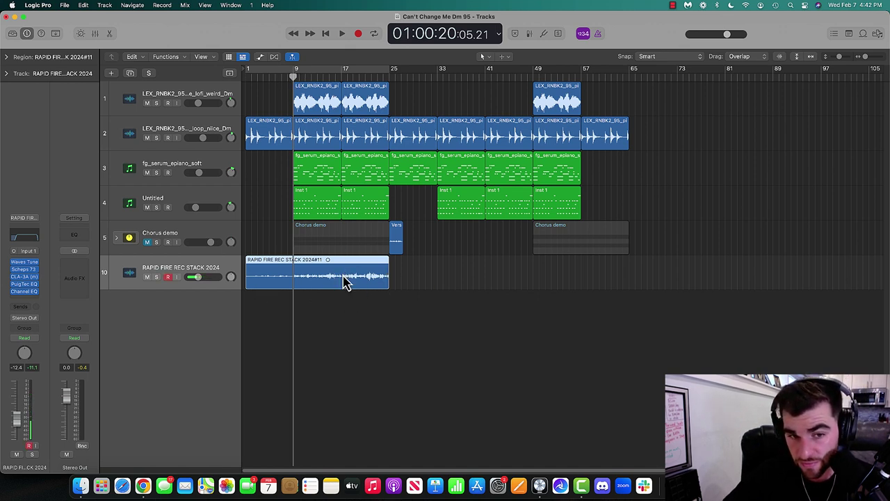
key("alt+r")
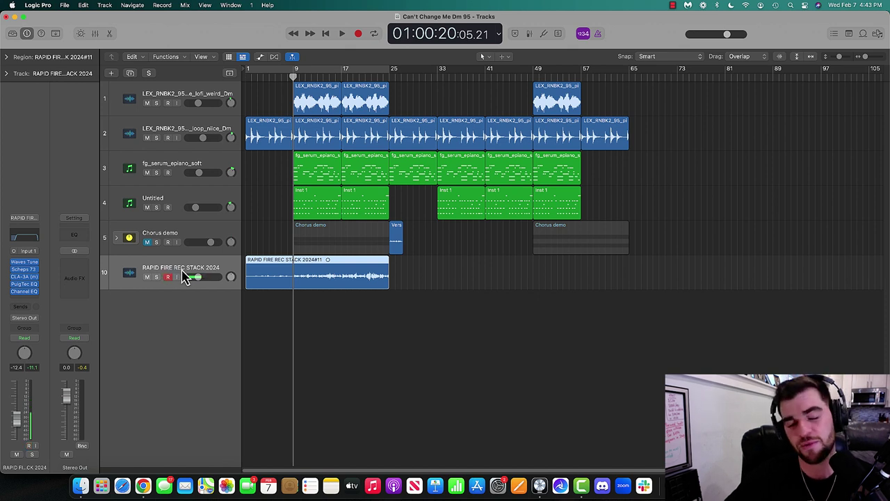
key("alt+r")
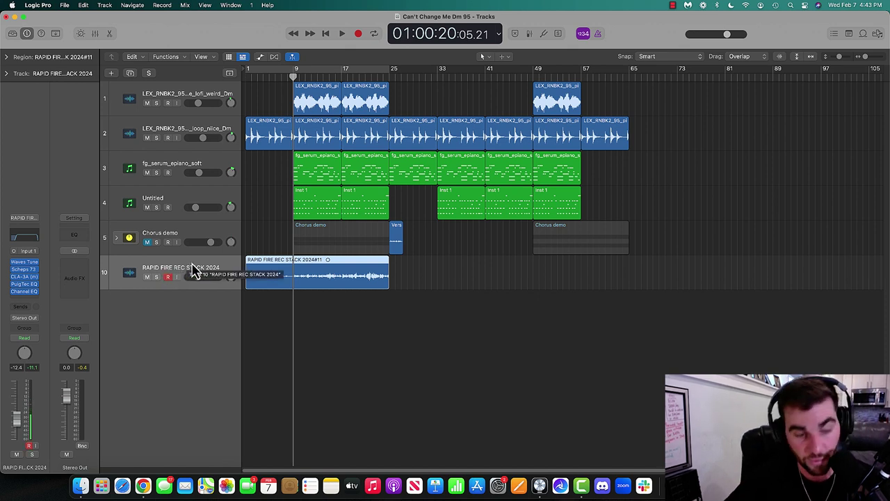
key("alt+r")
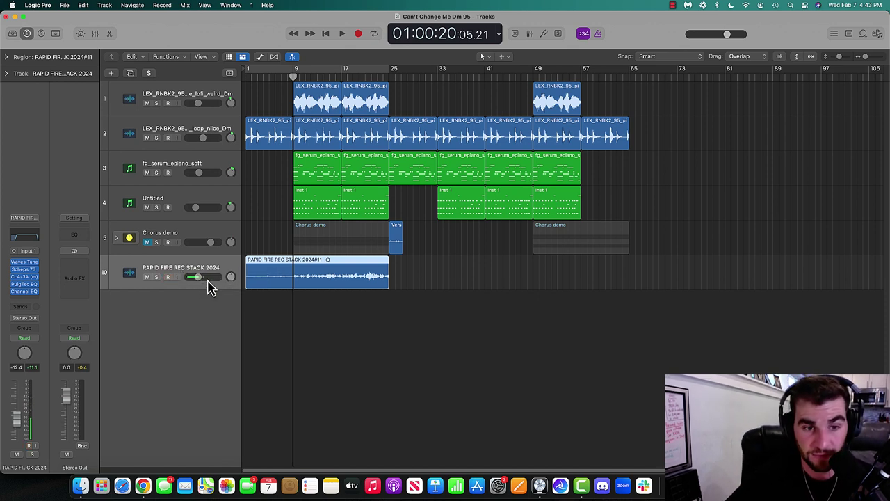
left_click(209, 282, "alt")
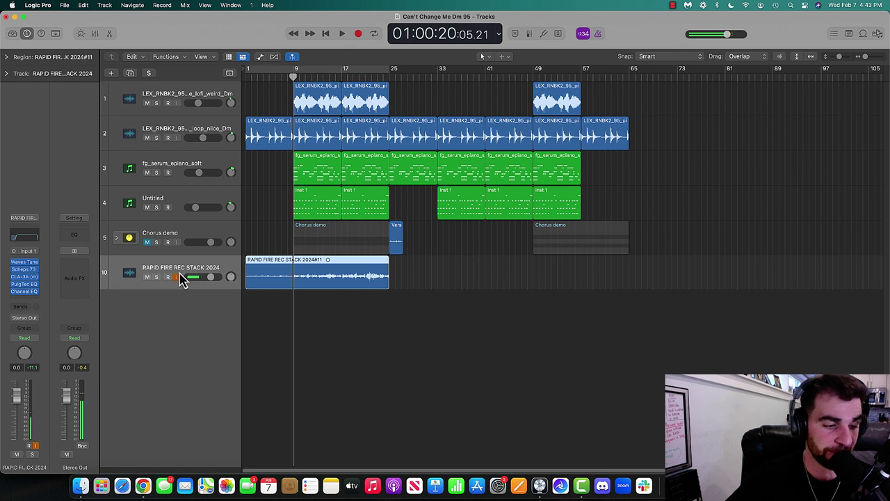
- Record-enable the RAPID FIRE REC STACK 2024 track and record a second vocal take from bar 1 to bar 25
key("alt+r")
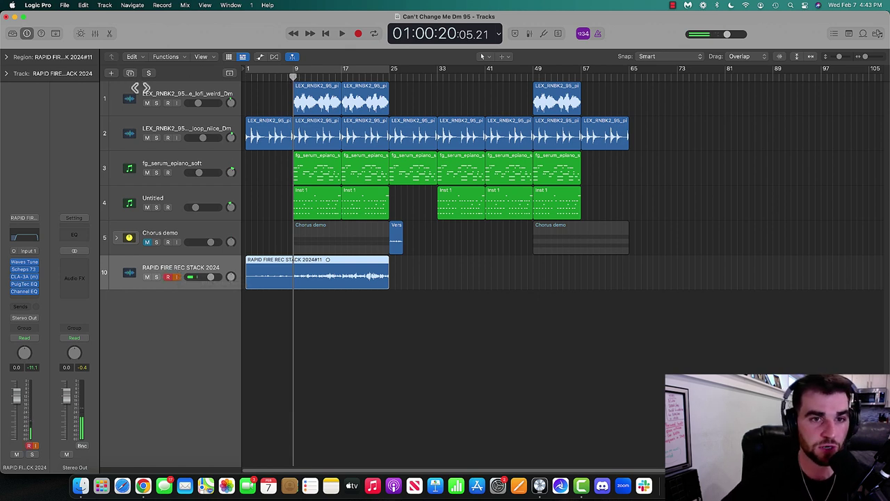
key("Return")
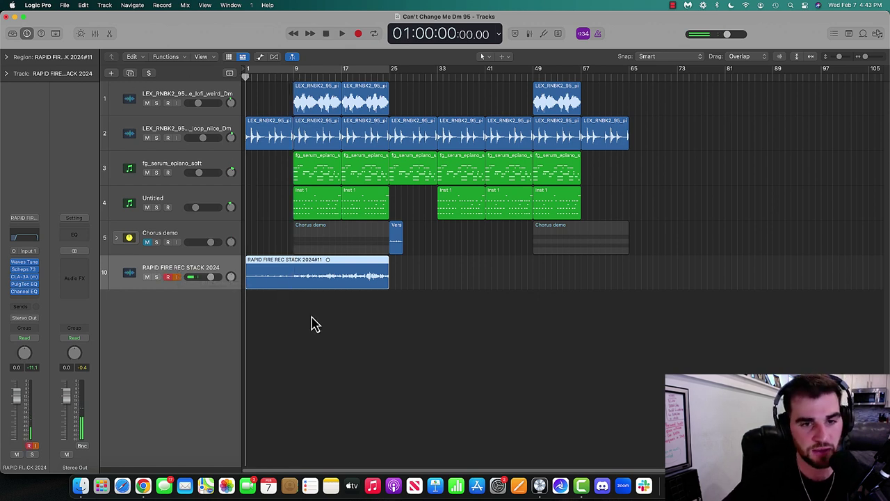
left_click(293, 75)
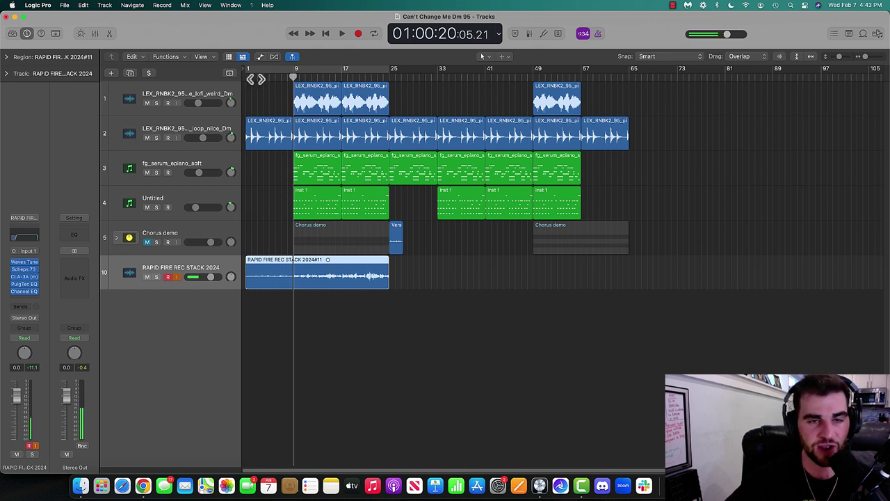
key("r")
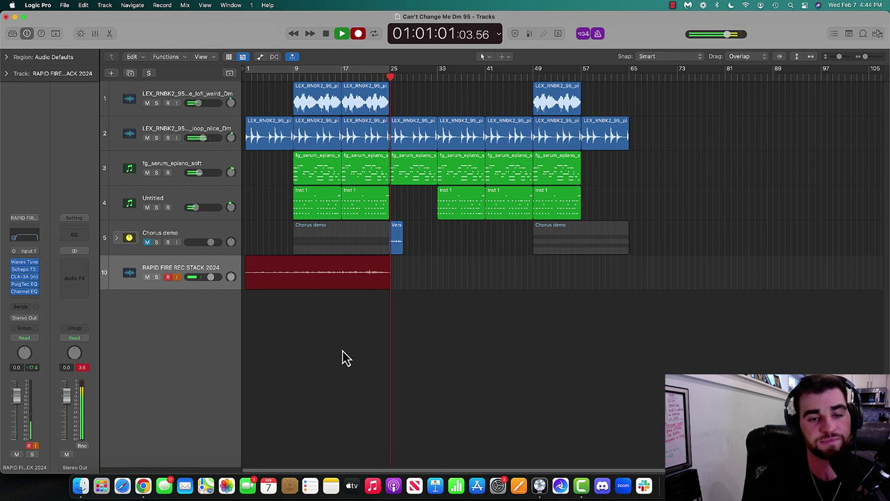
key("space")
- Play briefly from the project start and collapse the vocal track's take folder
key("Return")
key("space")
key("space")
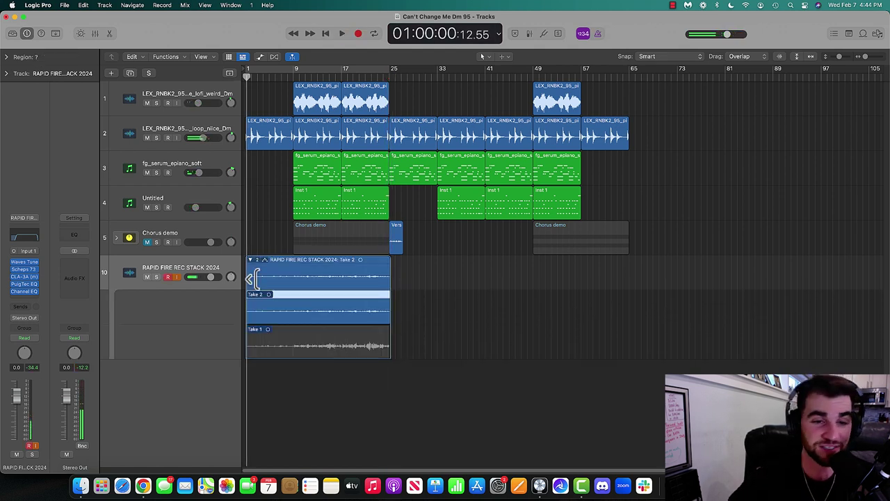
left_click(250, 259)
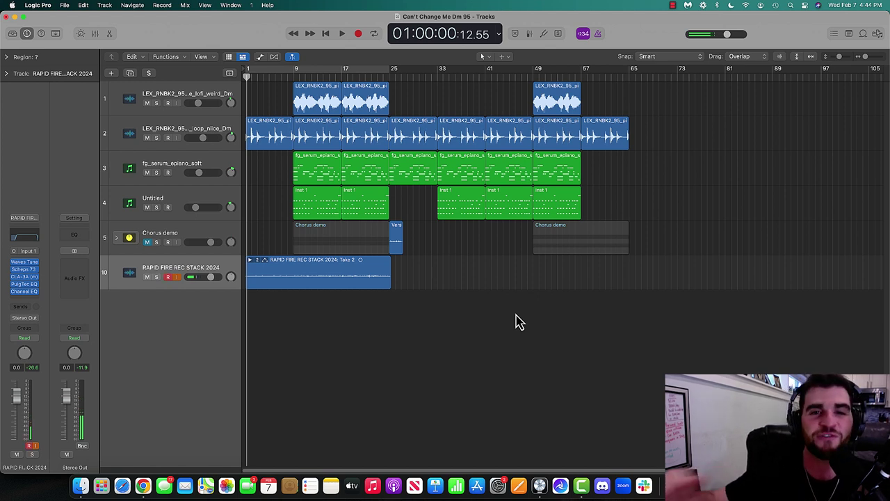
- Play Take 2 from bar 9, turn off the vocal track's input monitoring and return the playhead to bar 9
left_click(293, 76)
key("space")
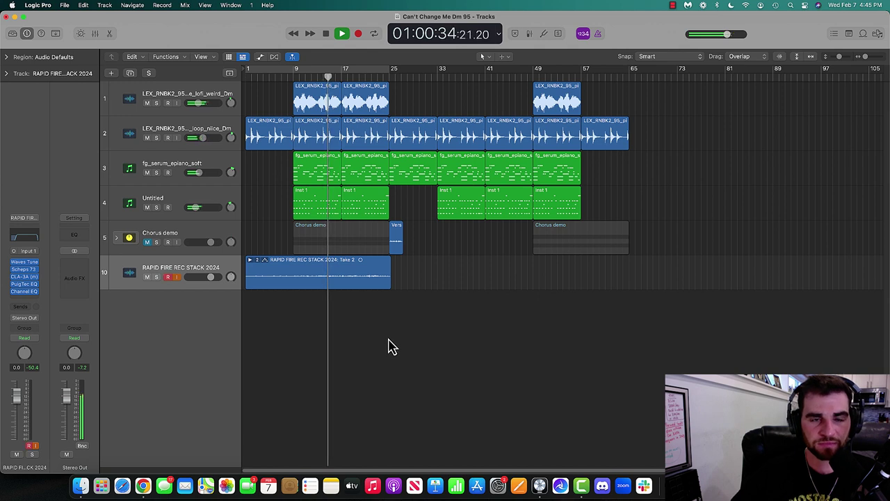
left_click(173, 268)
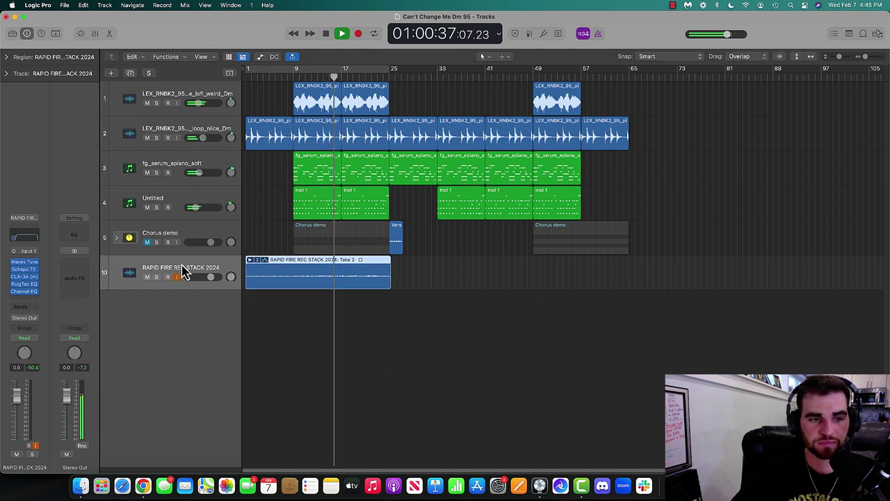
left_click(518, 358)
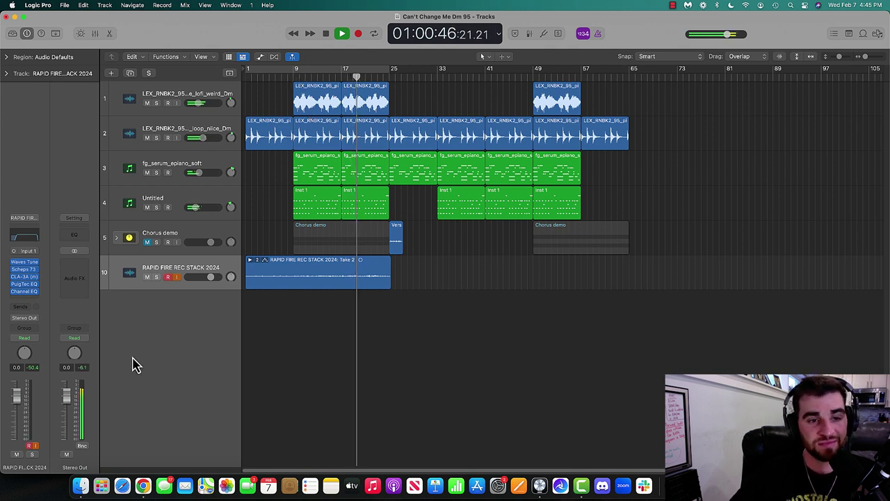
left_click(178, 278)
key("space")
left_click(293, 79)
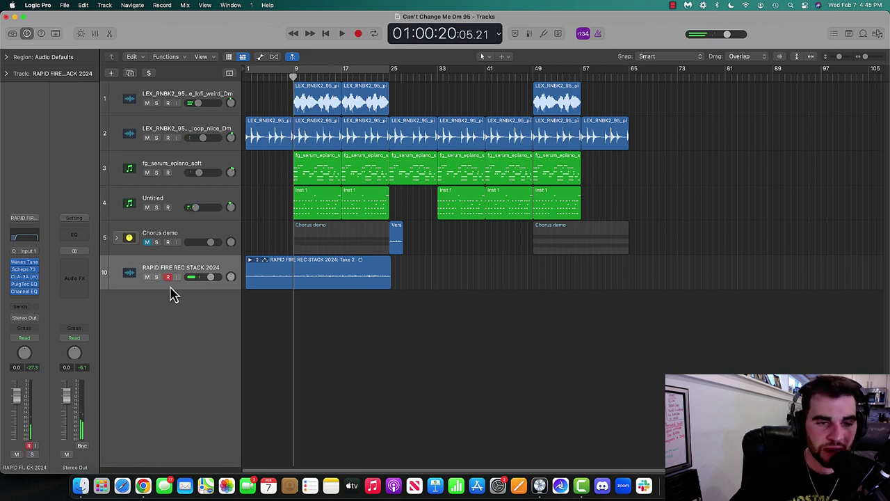
- Select the vocal take folder, play briefly from the beginning and return the playhead to bar 1
left_click(183, 261)
key("Return")
key("space")
key("space")
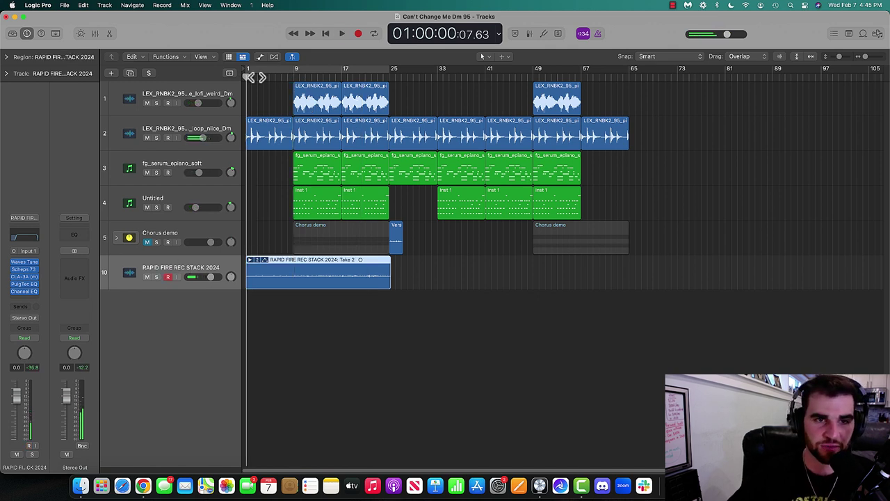
key("Return")
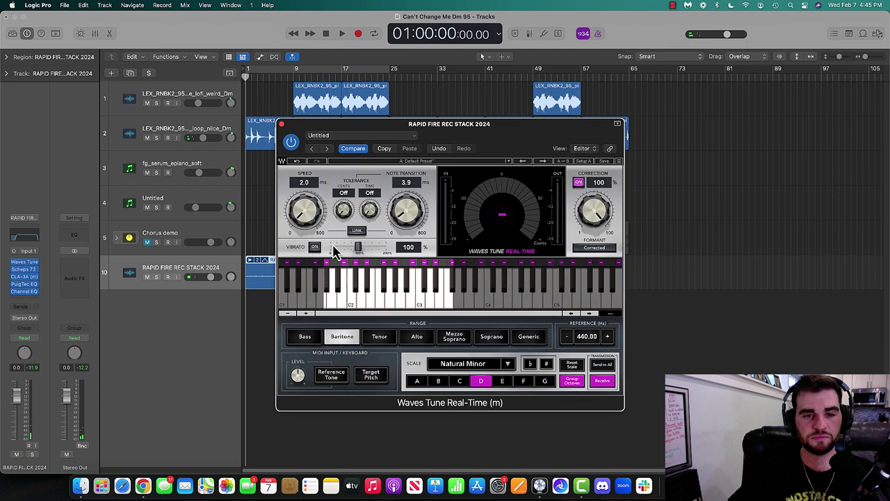
- Set the Waves Tune Real-Time Speed to 7.8 ms and Note Transition to 9.4 ms, and close the plug-in window
left_click_drag(312, 211, 312, 229)
left_click_drag(403, 205, 403, 226)
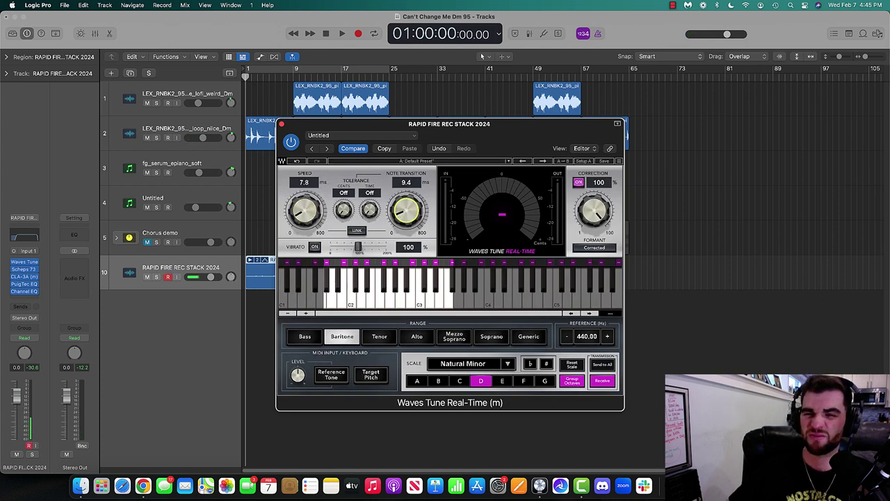
left_click(283, 124)
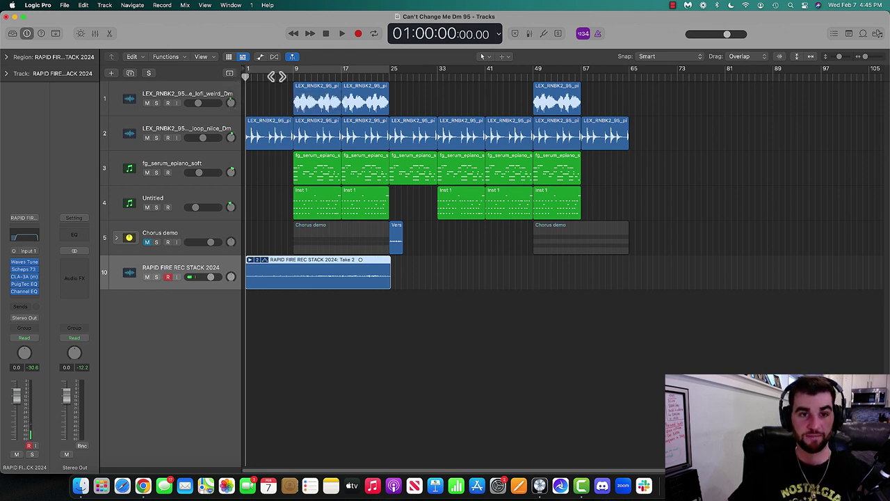
- Record a third vocal take from bar 1 to bar 25, turning on input monitoring during the recording
key("r")
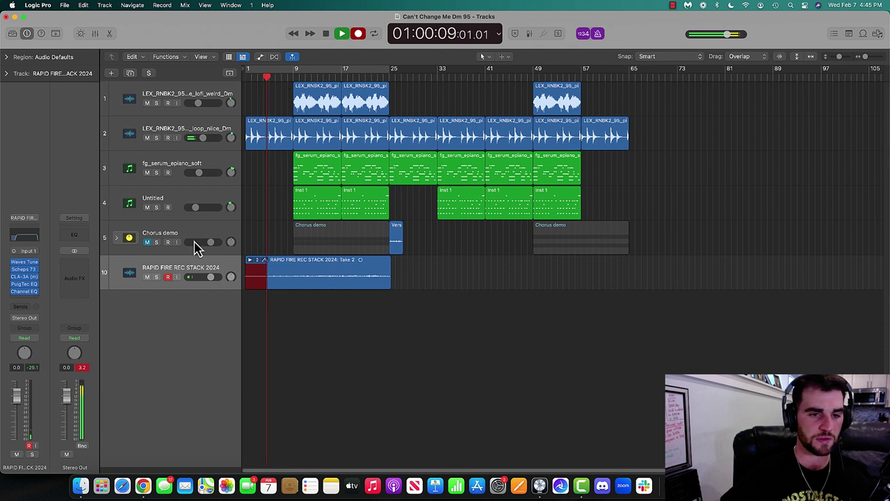
left_click(177, 281)
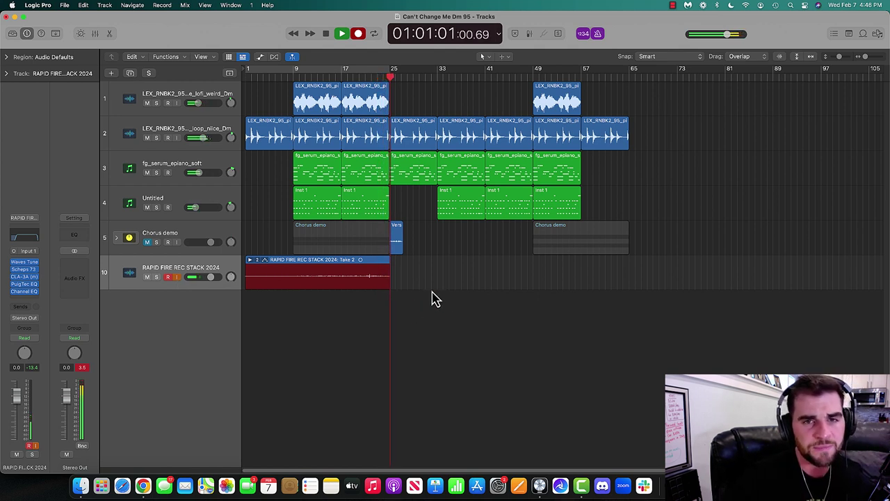
key("space")
- Record another cycled take from bar 1 to bar 25 with Waves Tune Real-Time Speed and Note Transition set to 0.1 ms
key("c")
key("r")
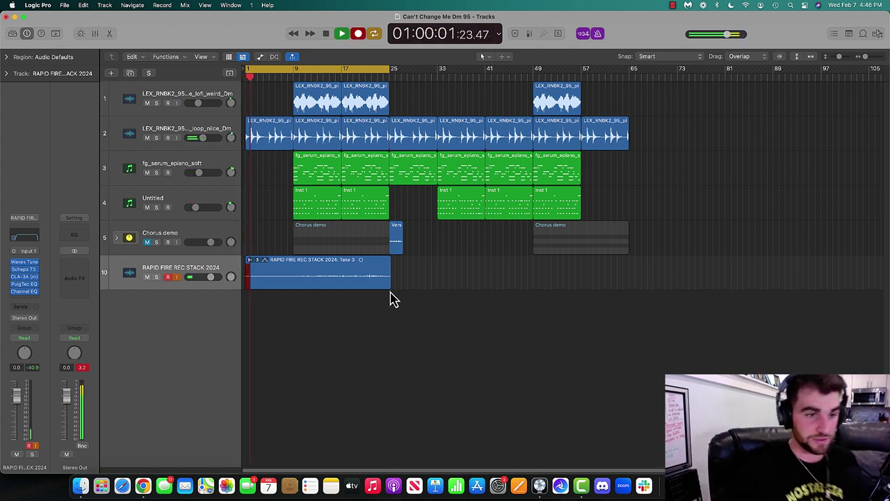
left_click(24, 262)
left_click_drag(311, 210, 311, 232)
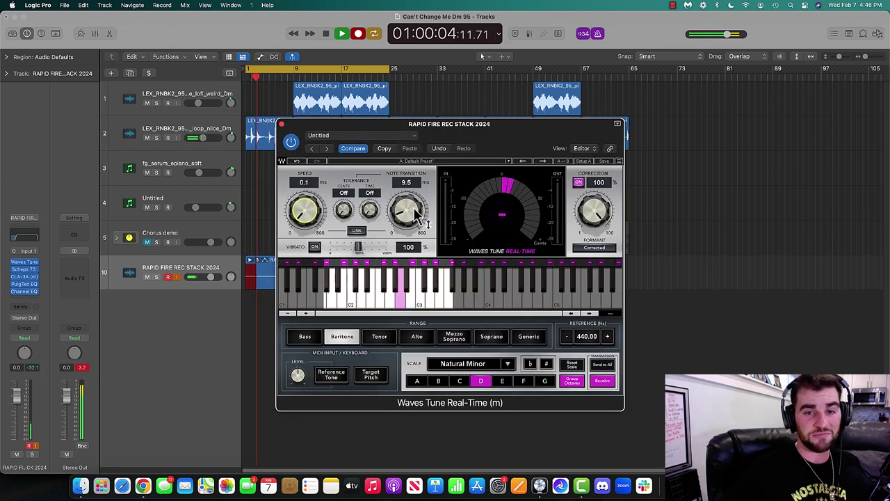
left_click_drag(411, 212, 411, 234)
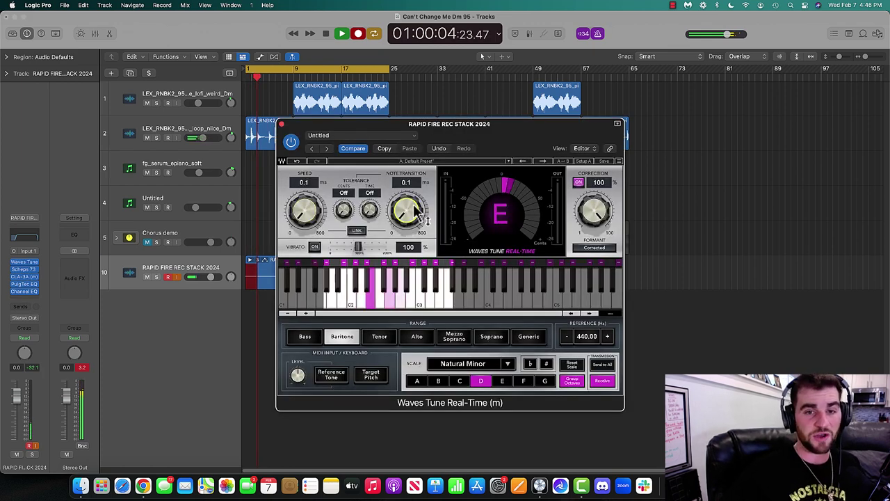
left_click(282, 124)
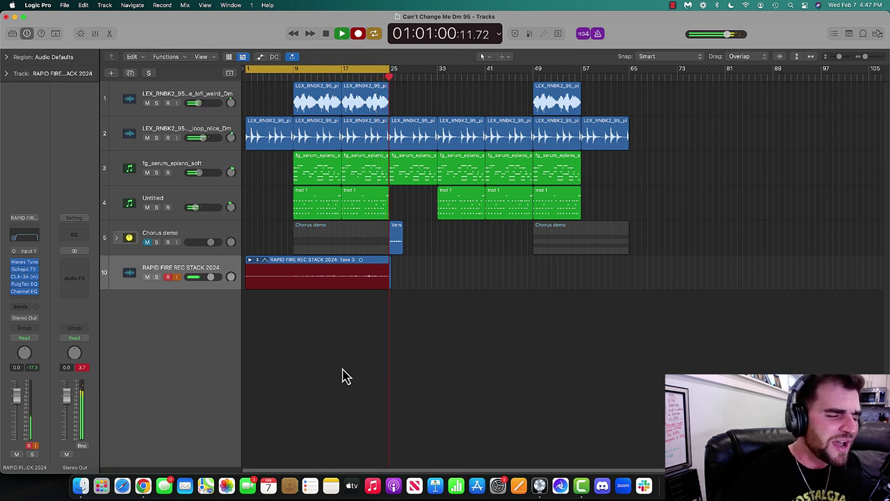
key("space")
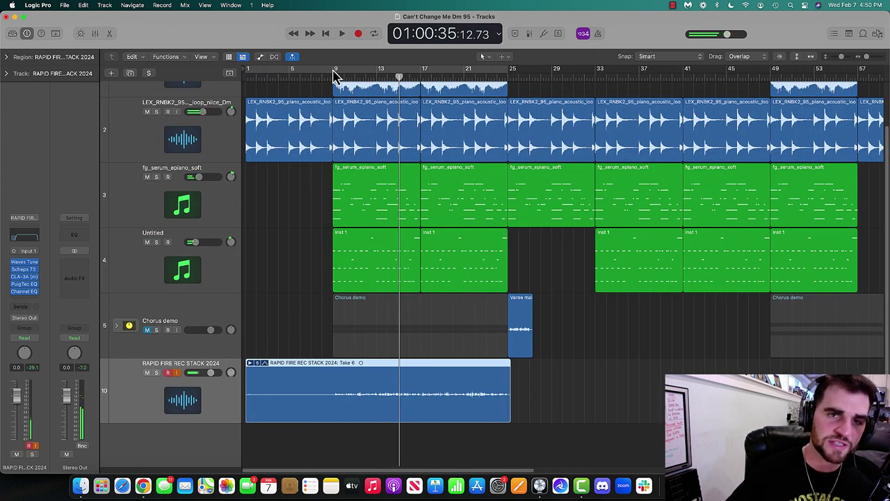
- Set the cycle range from bar 9 to bar 25 over the recorded vocal section
left_click_drag(335, 75, 507, 75)
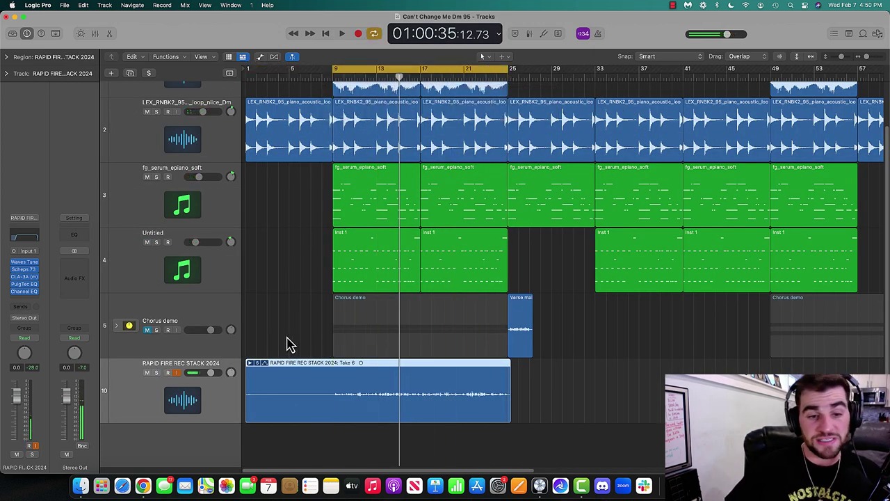
scroll(290, 329, "up", 3)
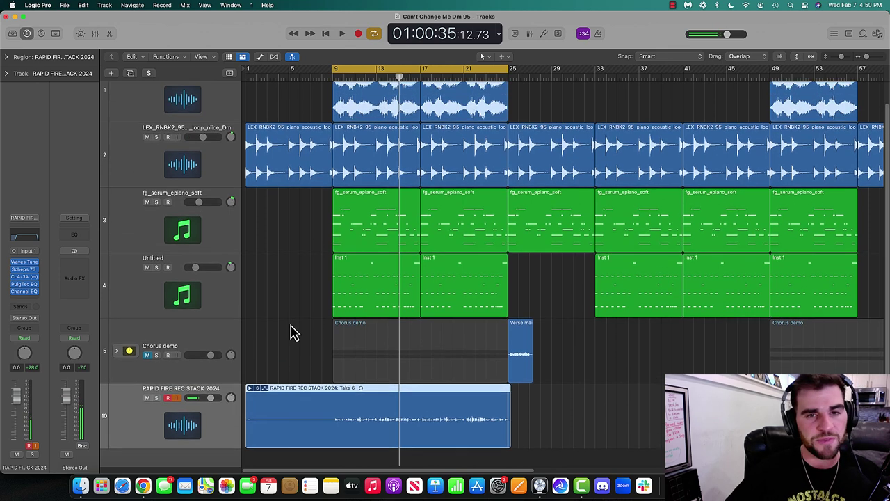
scroll(304, 309, "down", 3)
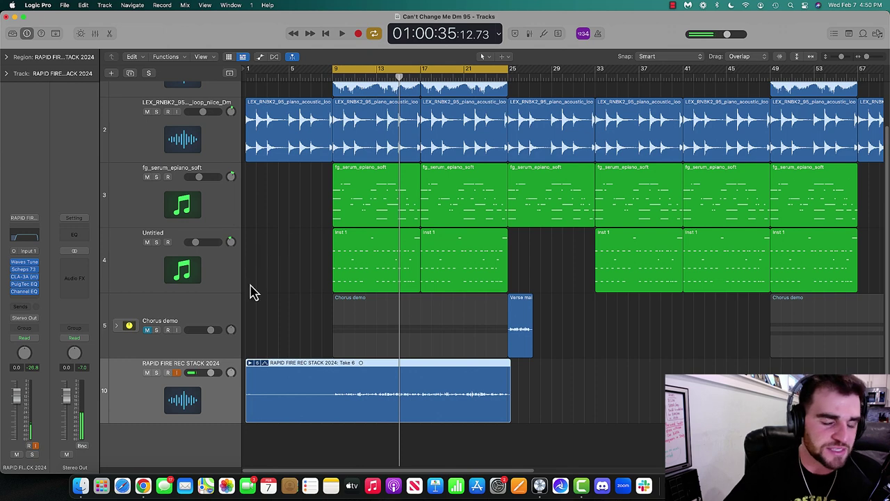
scroll(257, 292, "up", 3)
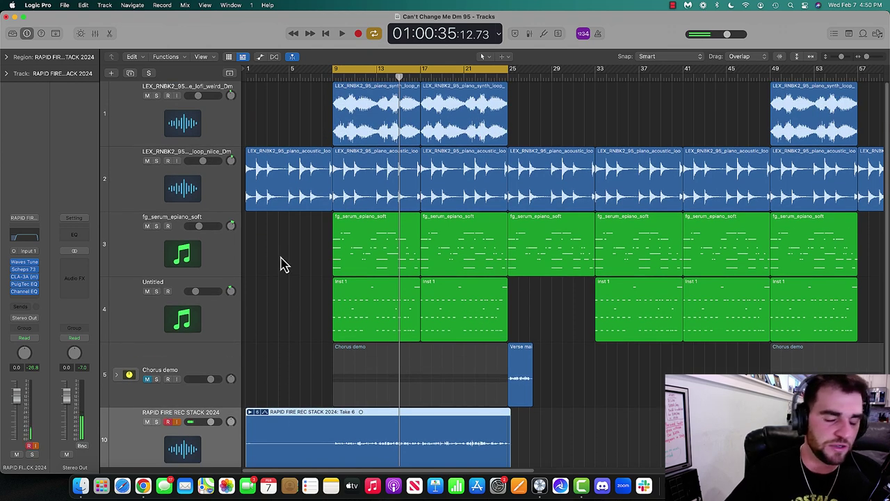
scroll(286, 274, "down", 3)
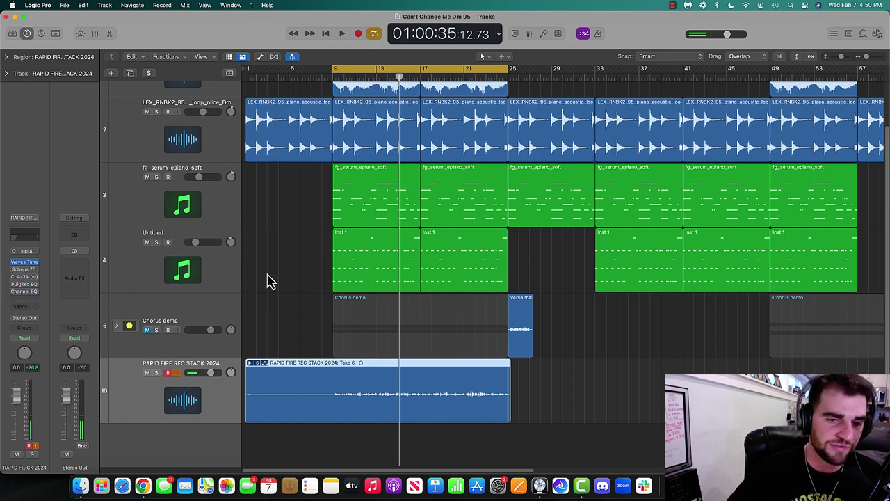
- Solo the vocal track and compare the cycled take with only Waves Tune active and with all plug-ins active
key("s")
key("space")
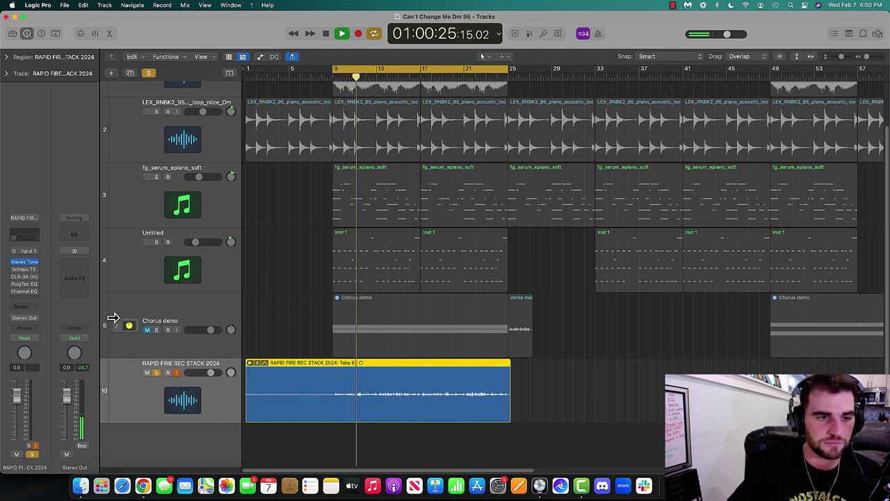
key("space")
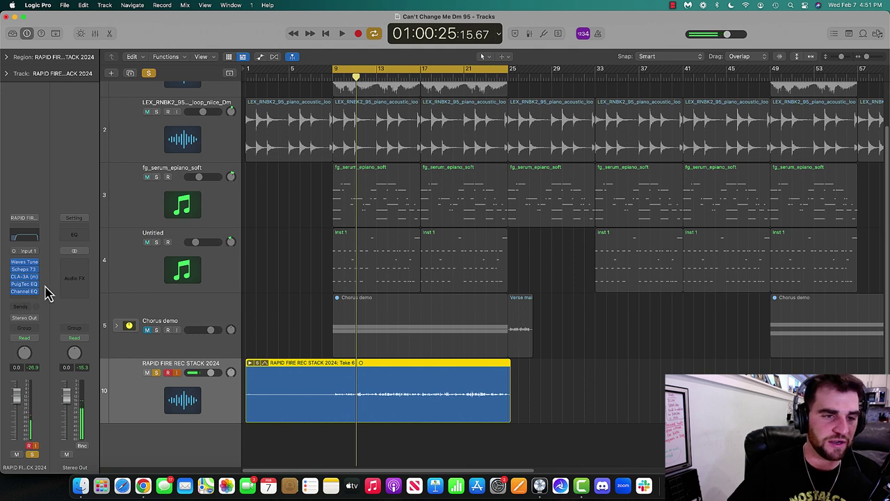
key("space")
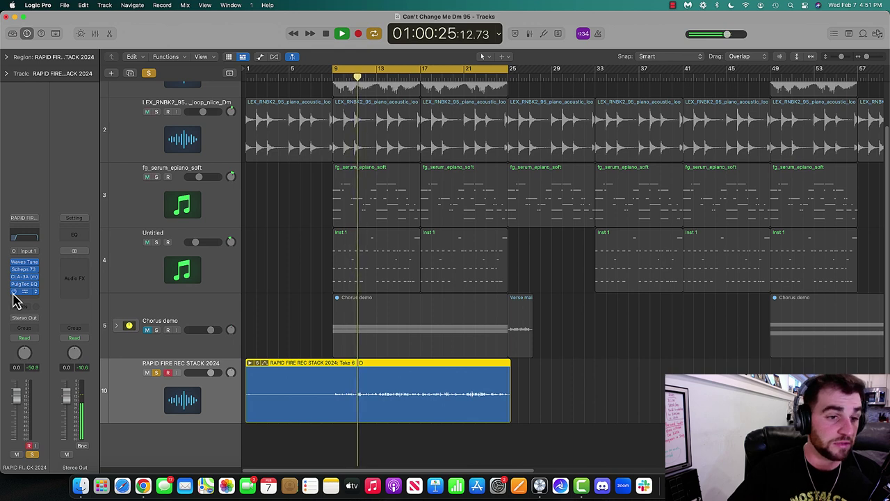
key("space")
- Open Scheps 73 on the vocal track, bypass it and play the soloed take in the cycle range
left_click(26, 270)
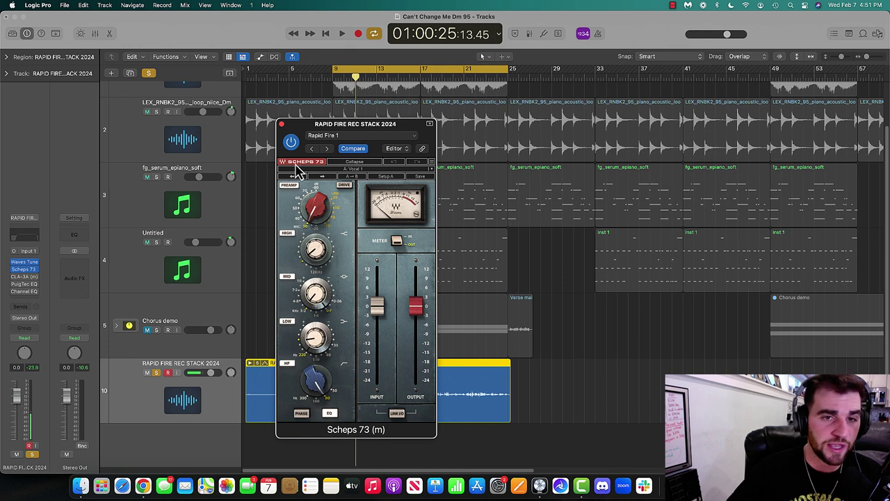
left_click(291, 143)
key("space")
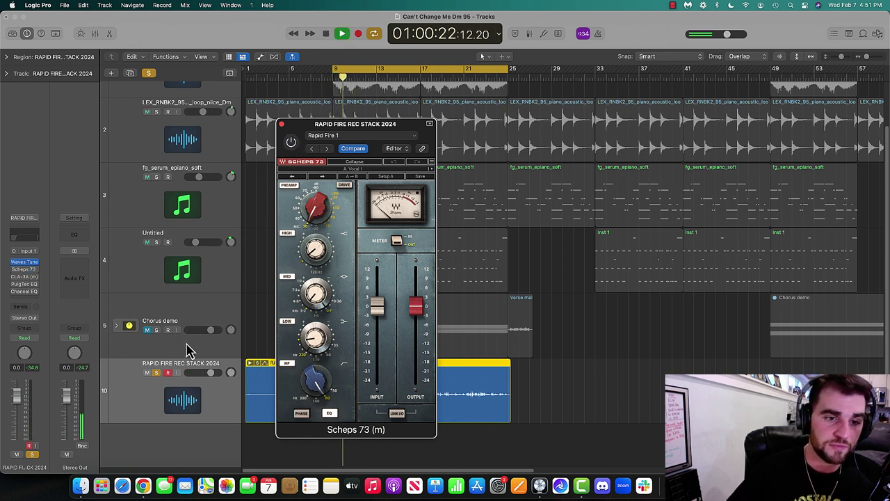
- Set the Waves Tune Real-Time Speed to about 2.2 ms and Note Transition to 6.6 ms, and replay the soloed take
left_click(25, 263)
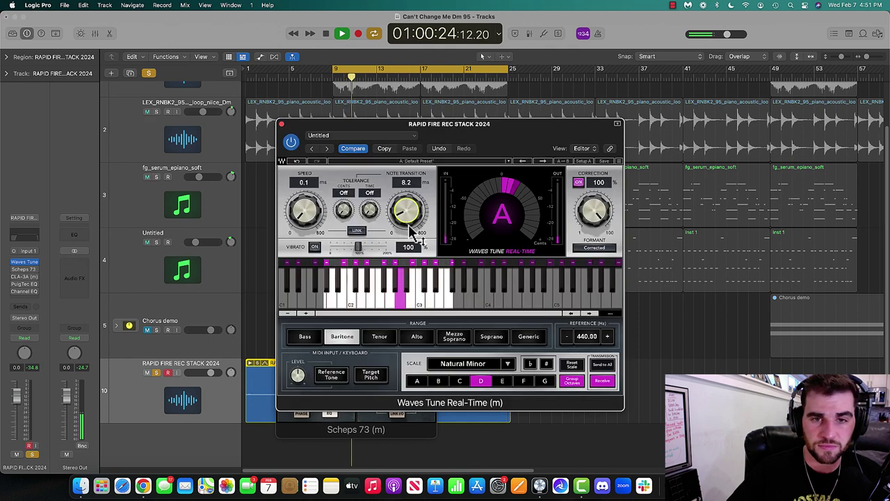
key("space")
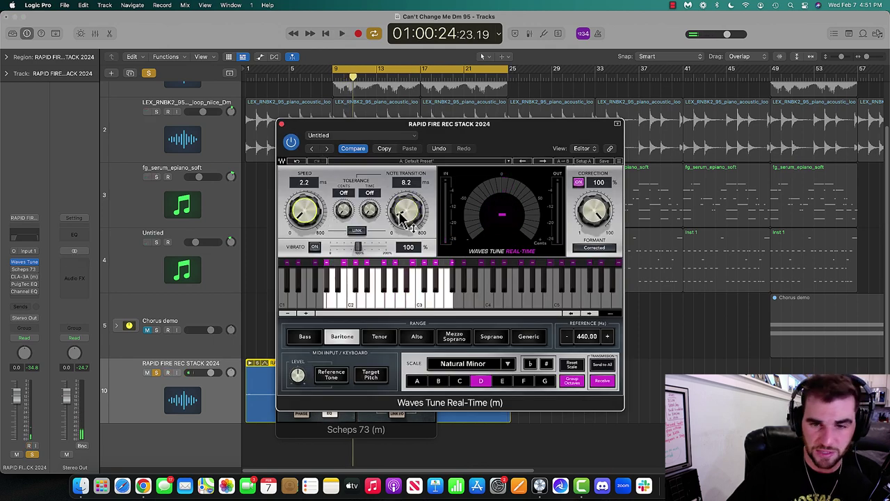
left_click(401, 215)
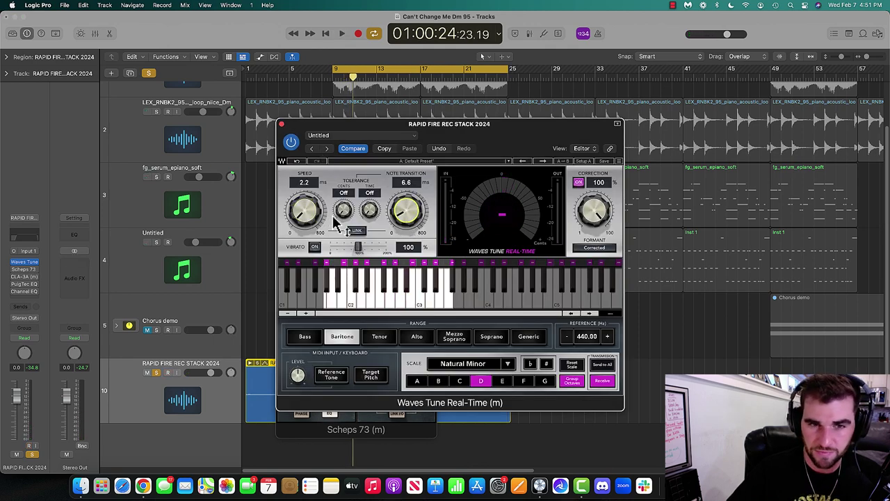
left_click(305, 207)
key("space")
left_click(281, 124)
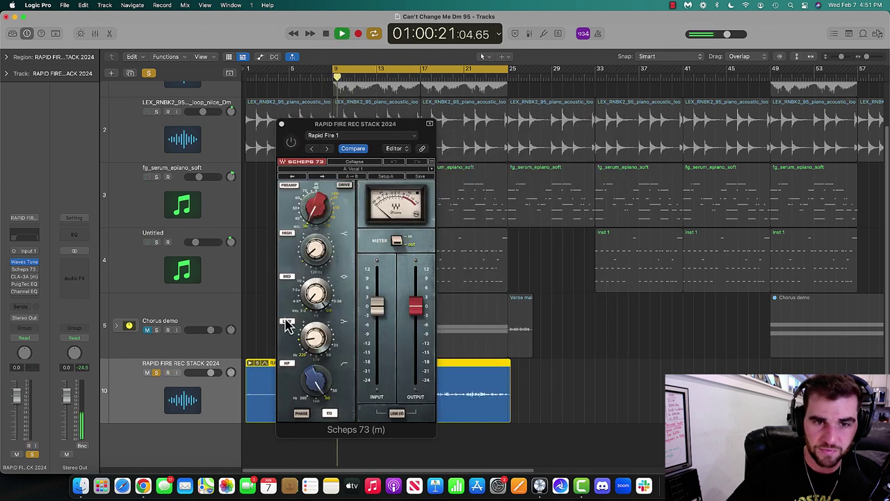
- Compare the playing take with Scheps 73 bypassed and active, leaving the plug-in switched on, and stop playback
left_click(291, 140)
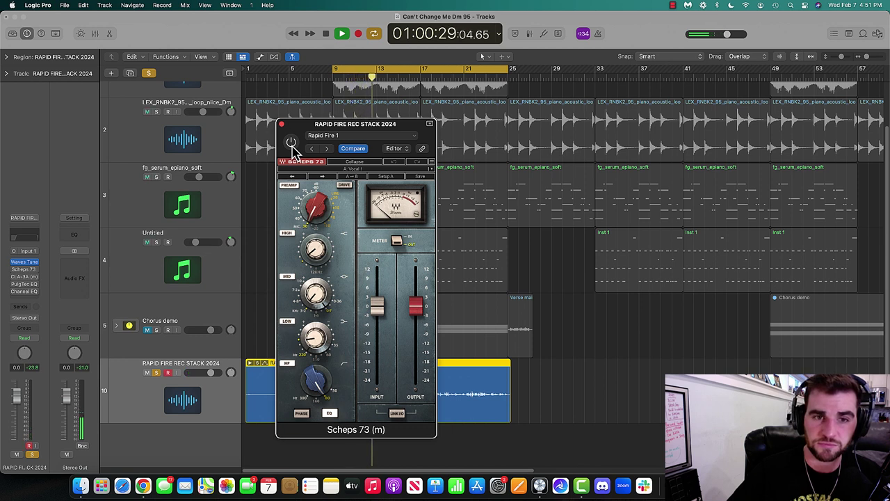
left_click(292, 144)
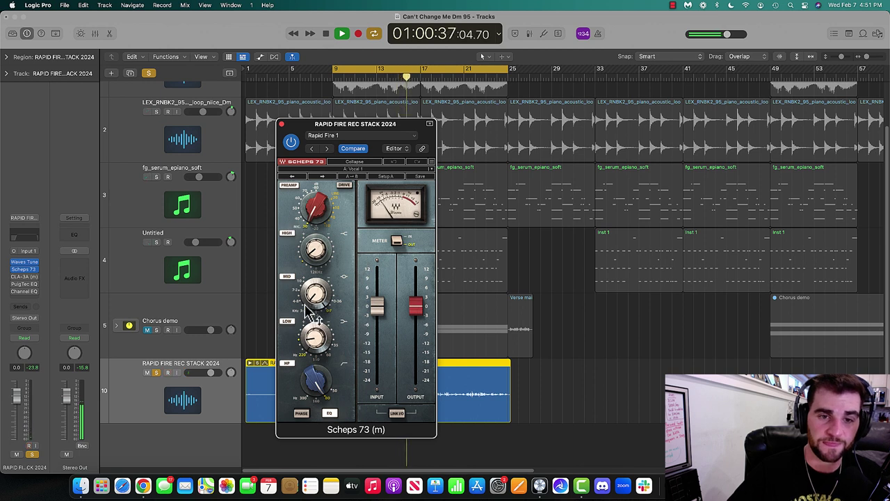
key("space")
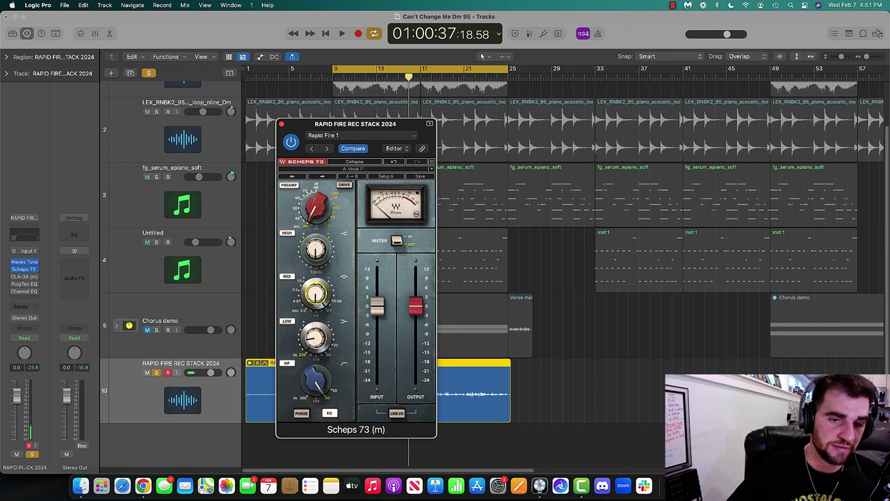
- Zero the High, Mid and Low gains in Scheps 73, replay the take, and raise High to about 4.7 and Mid slightly
key("space")
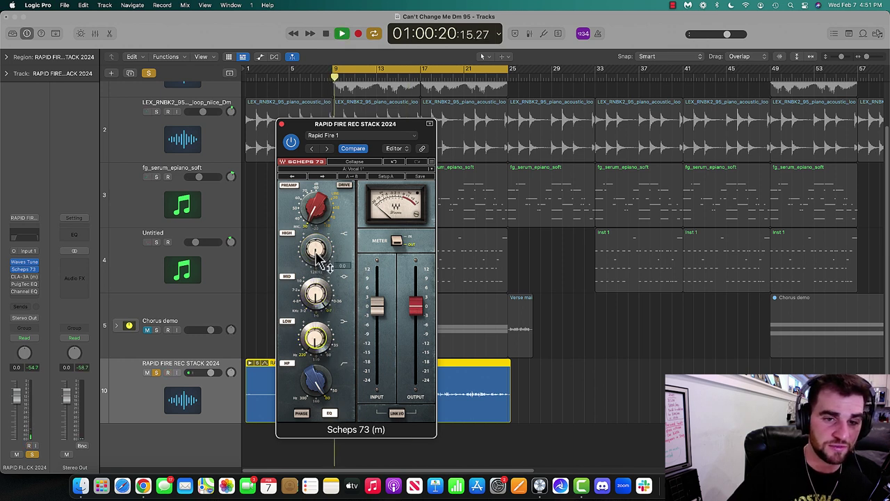
mouse_move(316, 249)
left_mouse_down()
mouse_move(316, 239)
mouse_move(315, 278)
mouse_move(315, 248)
left_mouse_up()
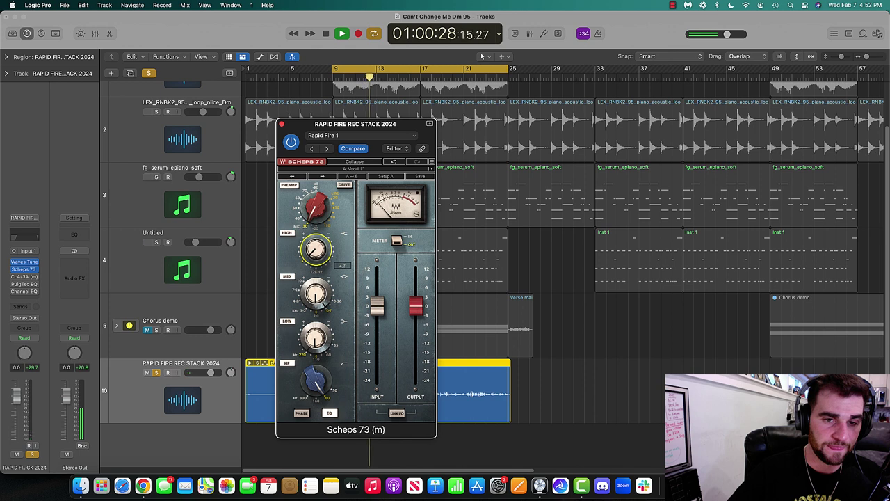
mouse_move(323, 298)
left_mouse_down()
mouse_move(322, 309)
mouse_move(315, 290)
mouse_move(324, 314)
left_mouse_up()
key("space")
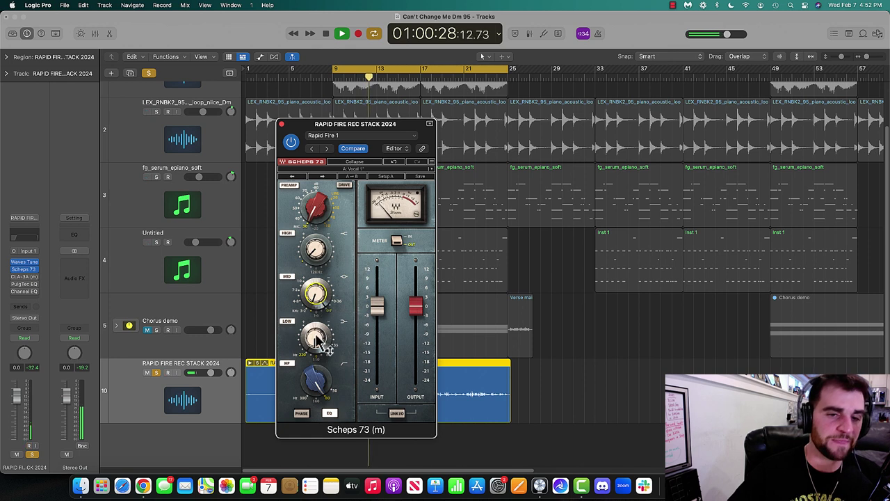
- Set the Scheps 73 Low gain to about 7.9 and High gain to 6.0 while replaying the take
key("space")
mouse_move(317, 341)
left_mouse_down()
mouse_move(316, 365)
mouse_move(321, 338)
left_mouse_up()
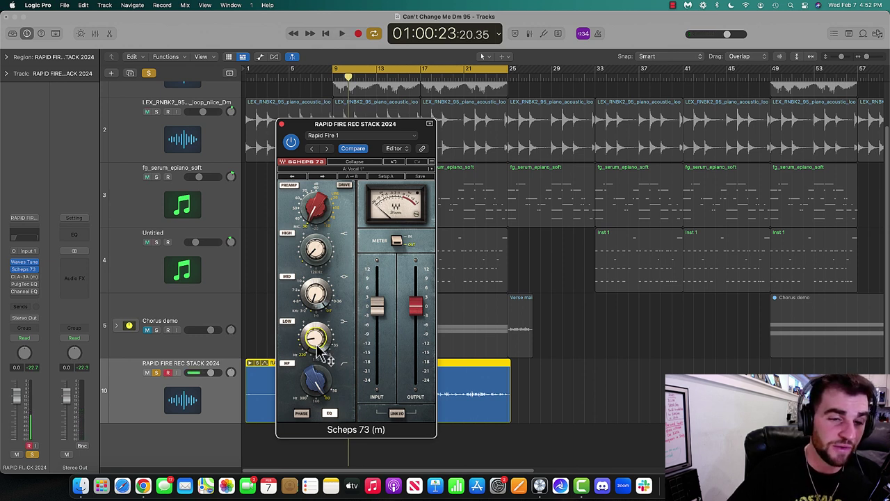
mouse_move(314, 352)
key("space")
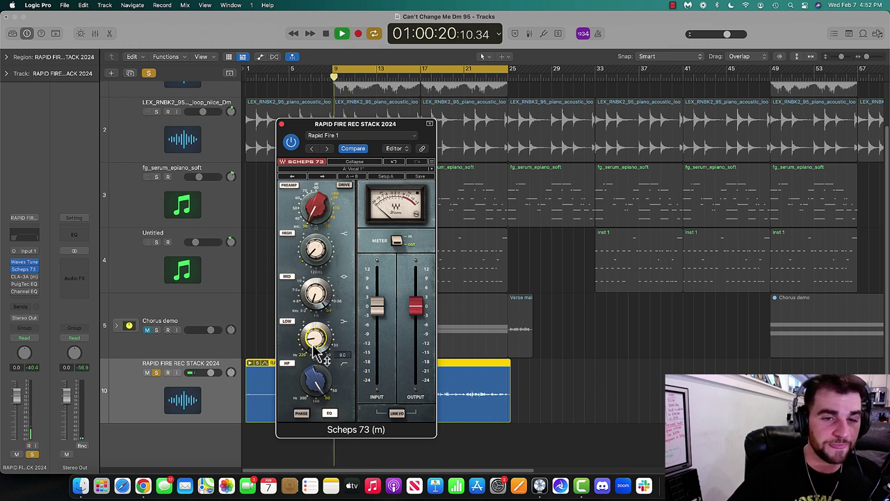
left_click_drag(312, 347, 313, 351)
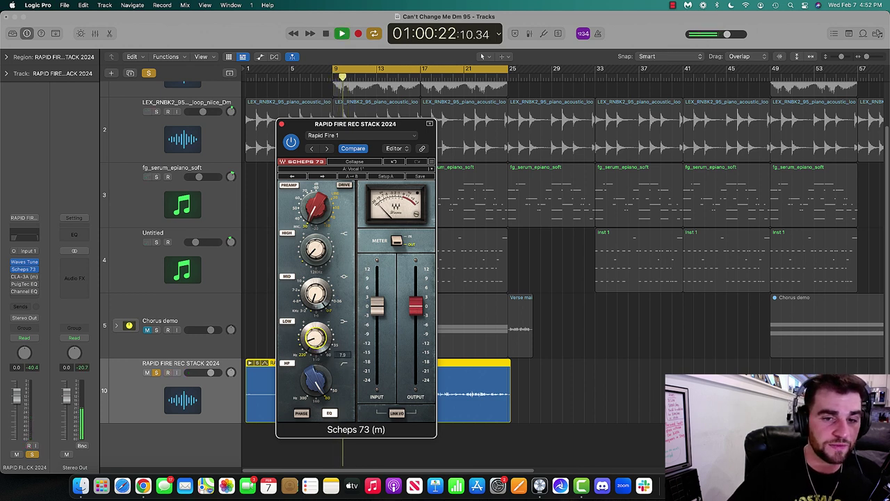
mouse_move(319, 258)
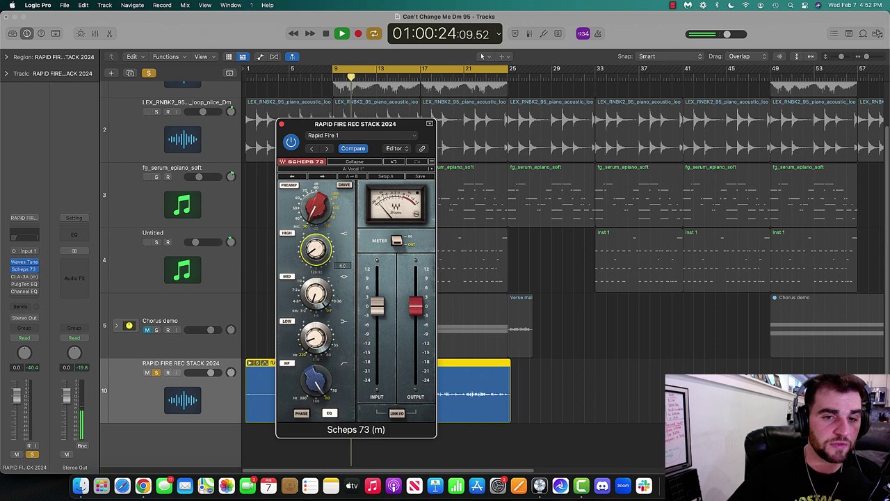
key("space")
- Save the Scheps 73 setting under the name Rapid Fire 2024 and close the plug-in
left_click(334, 139)
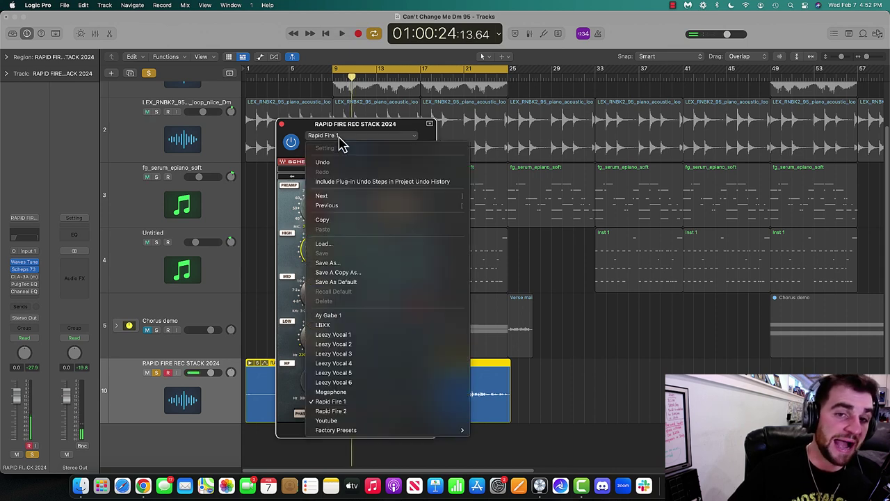
left_click(344, 266)
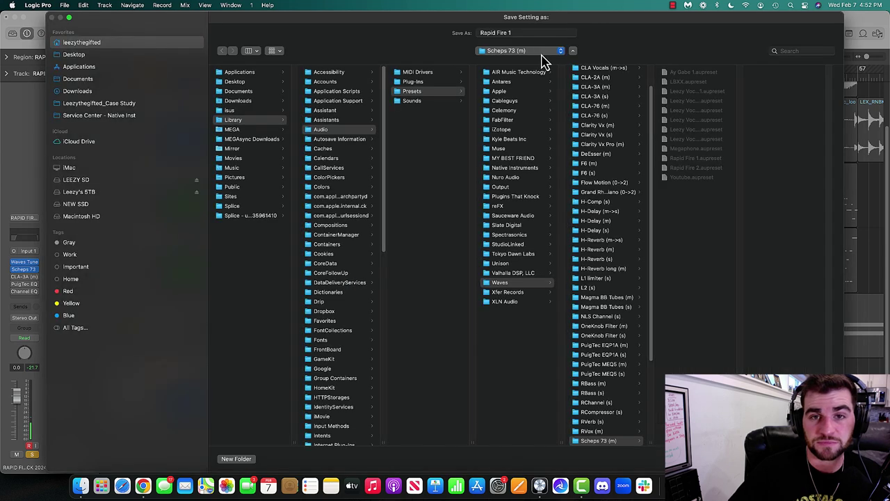
left_click(521, 33)
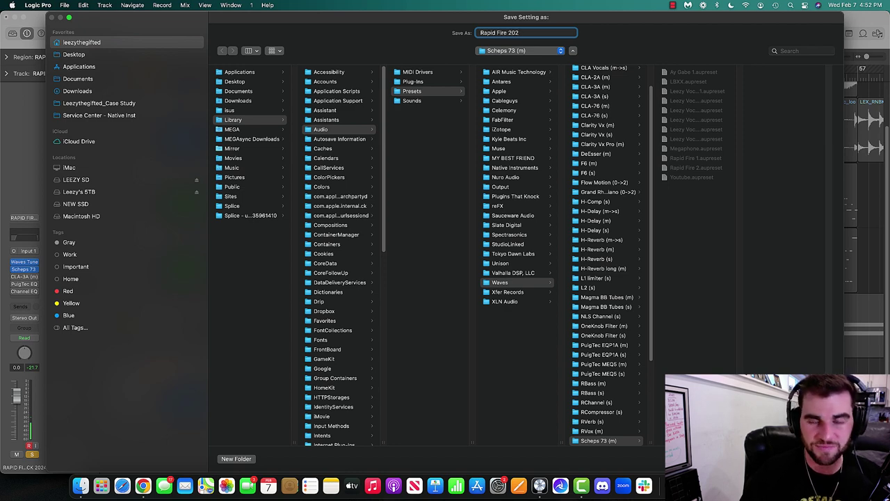
key("Return")
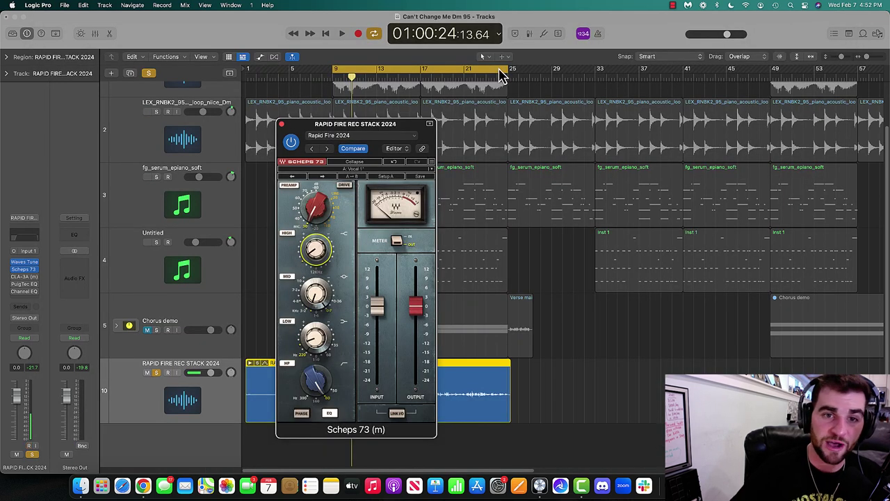
left_click(321, 137)
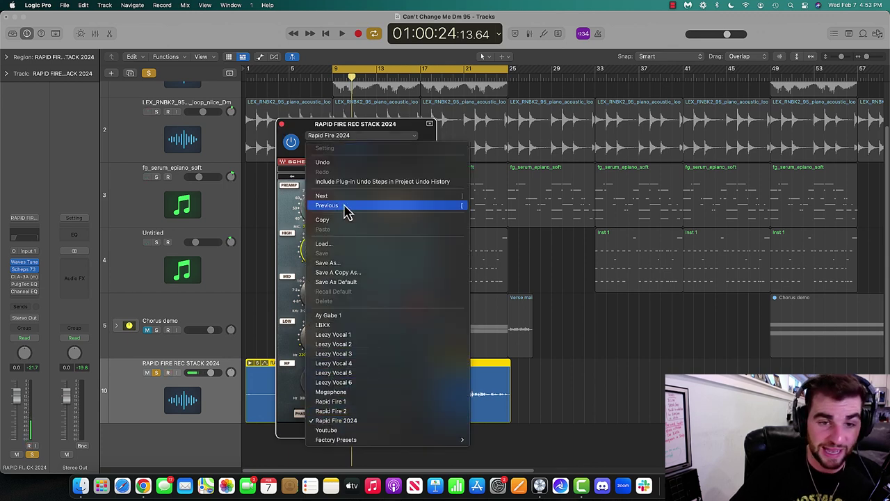
left_click(310, 136)
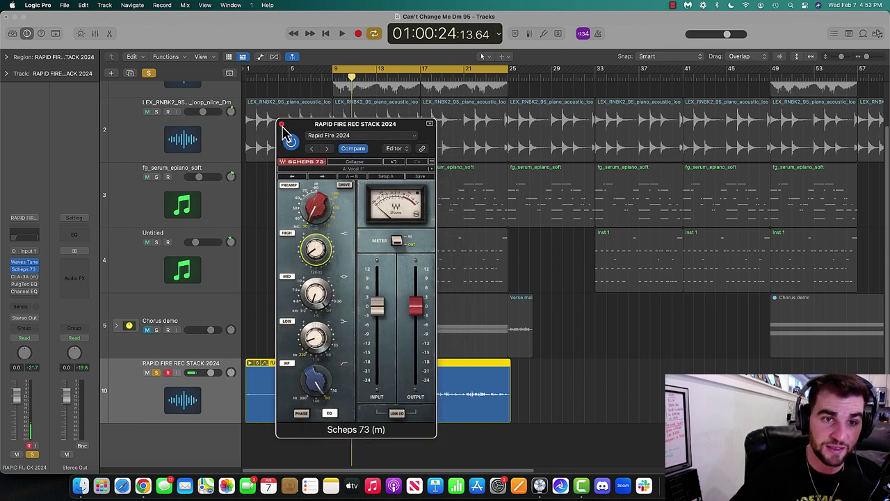
left_click(281, 124)
- Open CLA-3A on the vocal track, play the take with it bypassed, and switch it on during playback
left_click(24, 276)
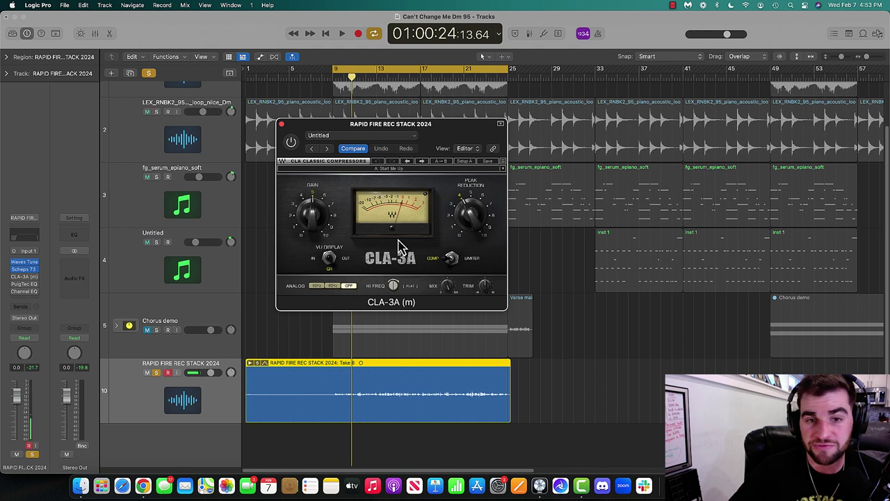
left_click(397, 172)
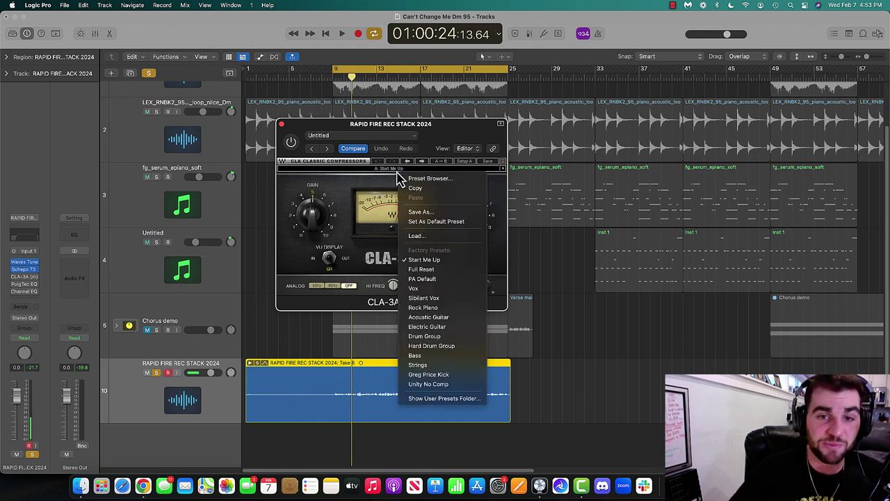
left_click(430, 133)
key("space")
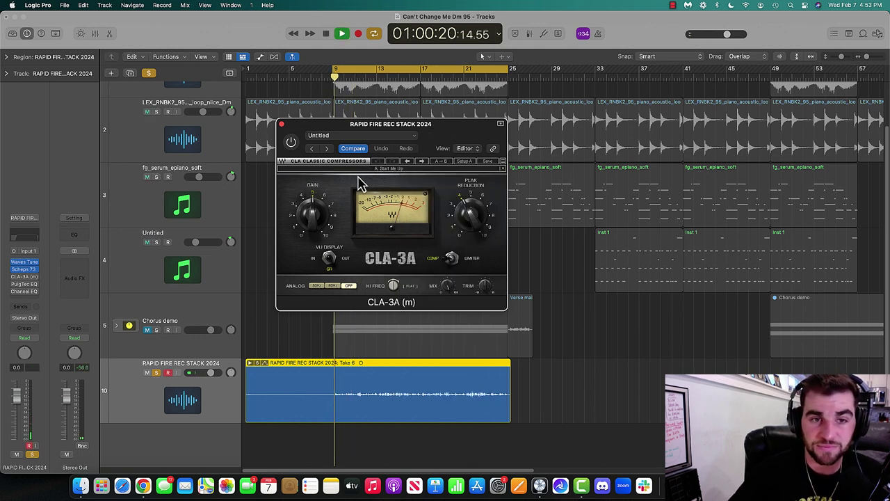
left_click(291, 144)
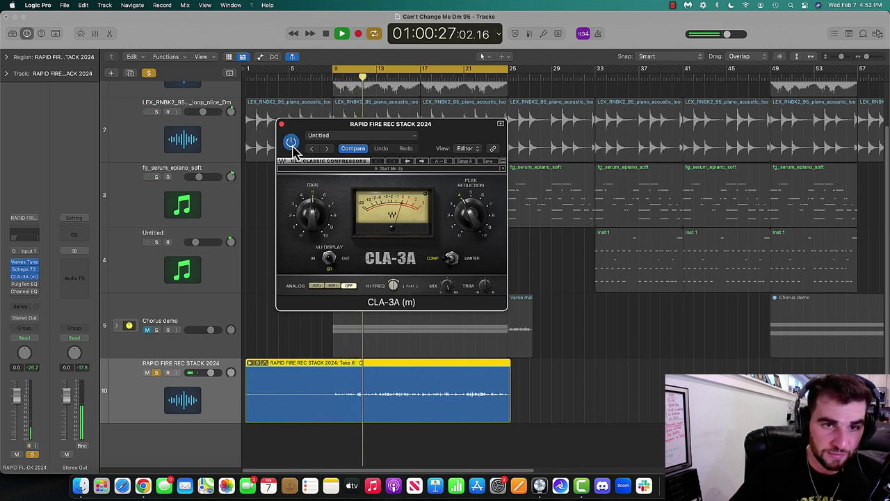
- Try the CLA-3A Vox factory preset with Analog off and a slightly adjusted Peak Reduction while the take plays
left_click(406, 169)
left_click(421, 288)
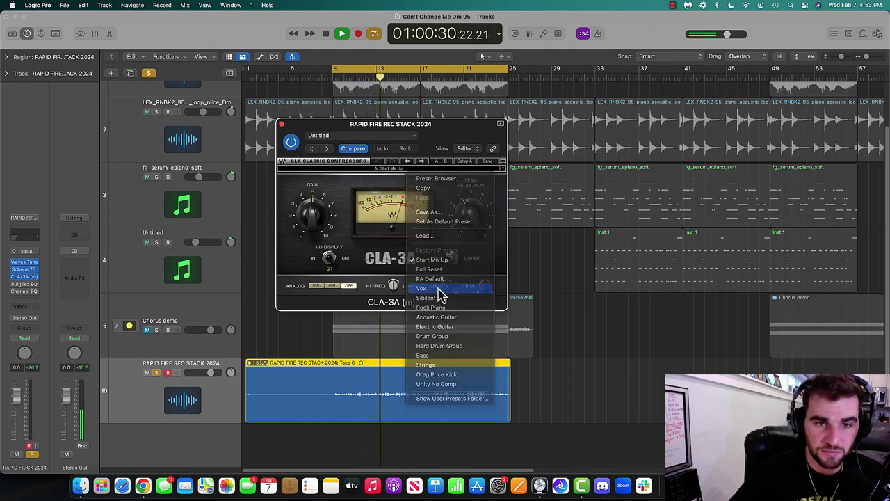
left_click(349, 286)
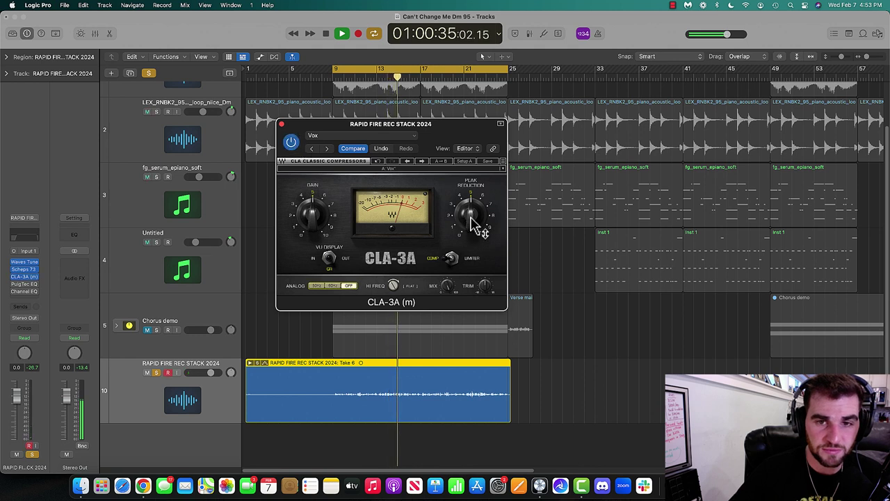
mouse_move(471, 221)
left_mouse_down()
mouse_move(474, 203)
mouse_move(470, 236)
mouse_move(469, 225)
left_mouse_up()
key("space")
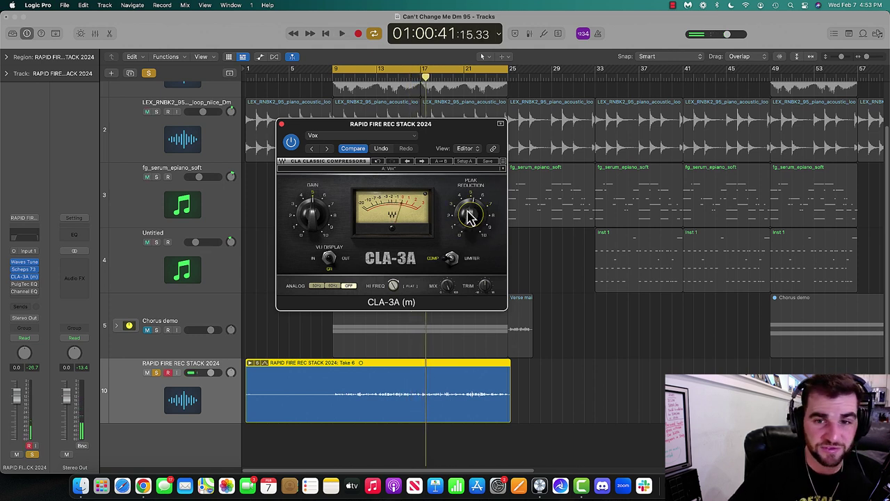
- Reload the Vox factory preset in CLA-3A, replay the take and lower Gain to about 4.5
left_click(386, 169)
left_click(410, 288)
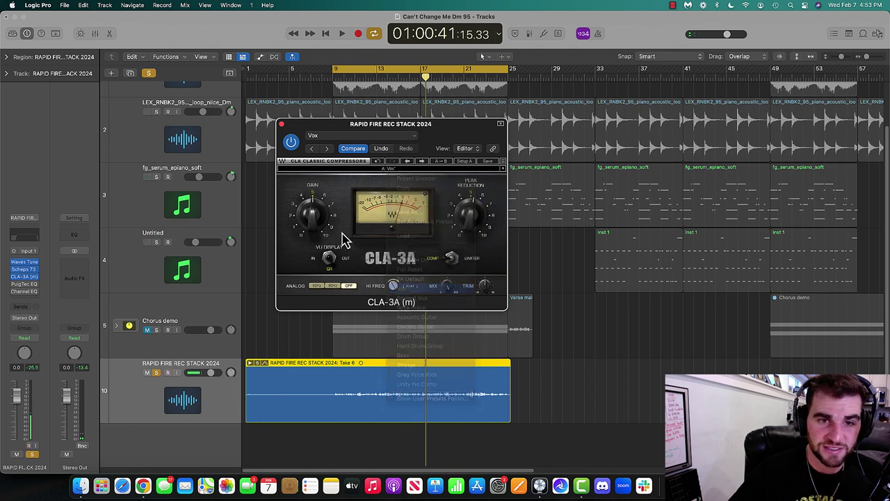
key("space")
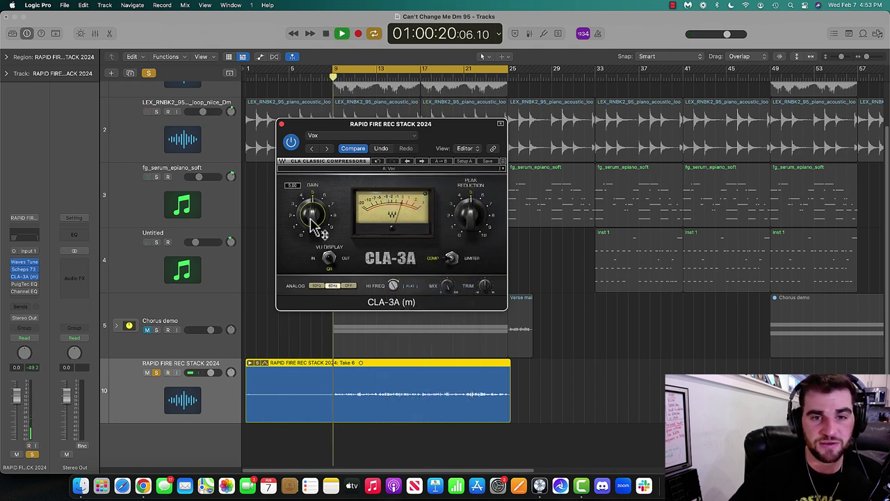
left_click_drag(311, 221, 311, 225)
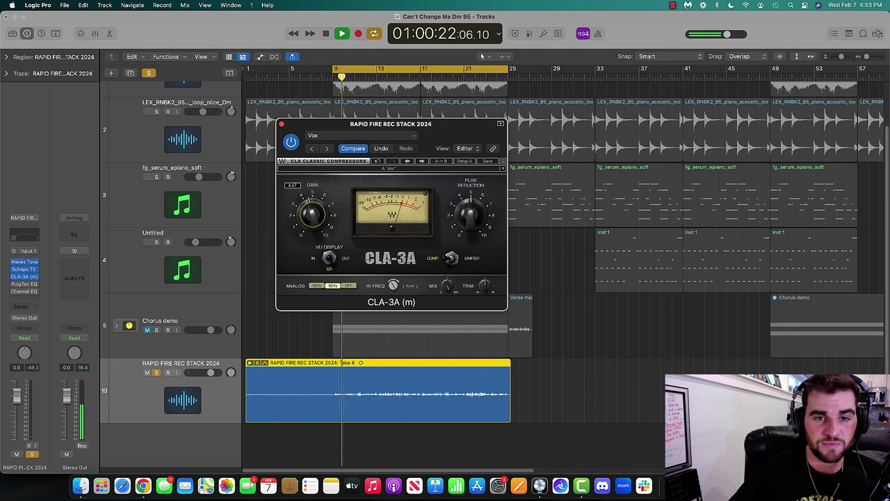
- Compare the playing take with CLA-3A bypassed and active, fine-tuning Gain to about 4.8, and stop playback
left_click(292, 143)
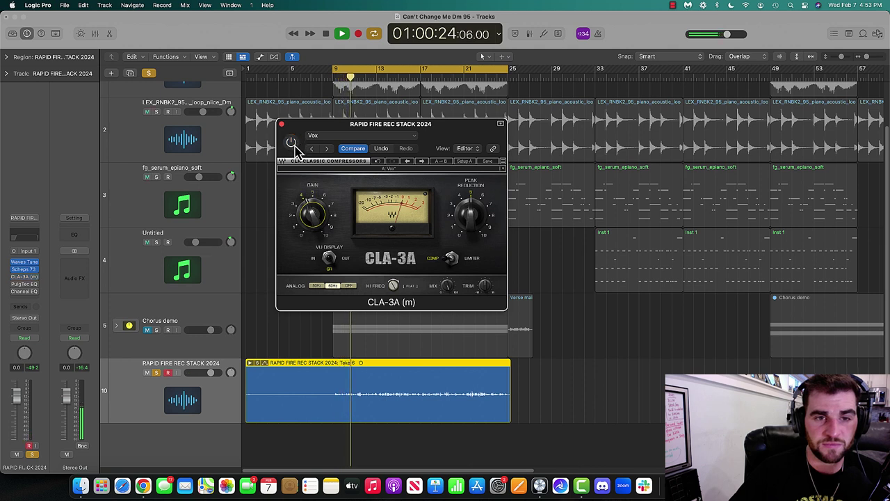
left_click(291, 143)
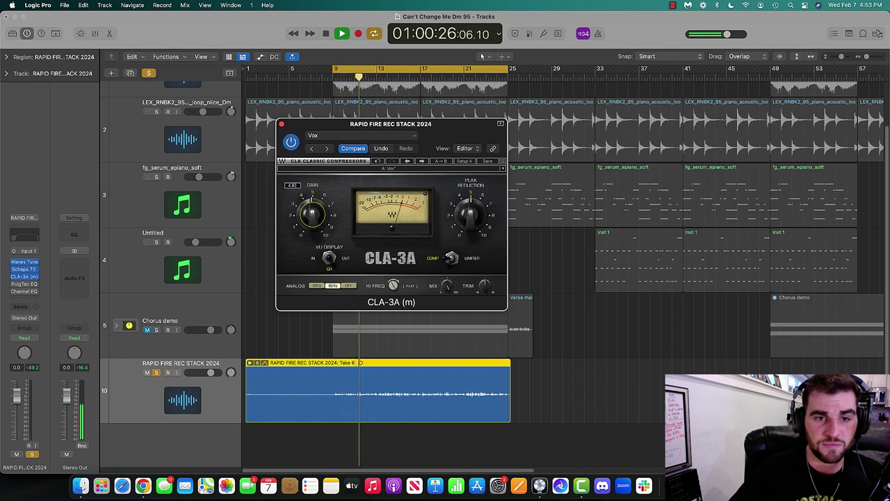
left_click(290, 143)
key("space")
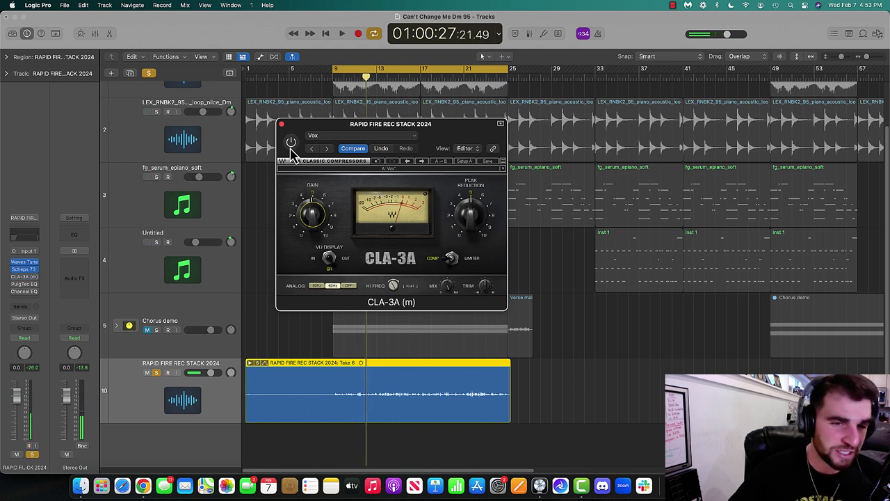
- Switch CLA-3A back on, turn its Analog setting off and close the plug-in
left_click(291, 142)
left_click(348, 285)
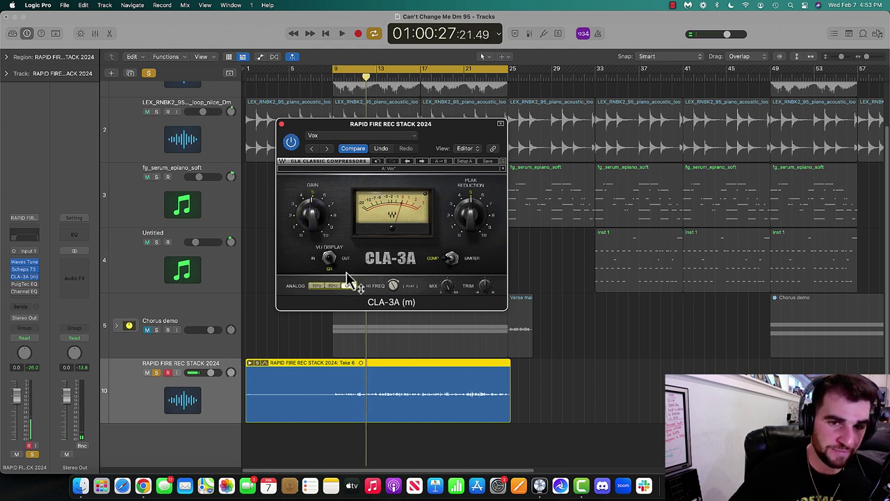
left_click(282, 125)
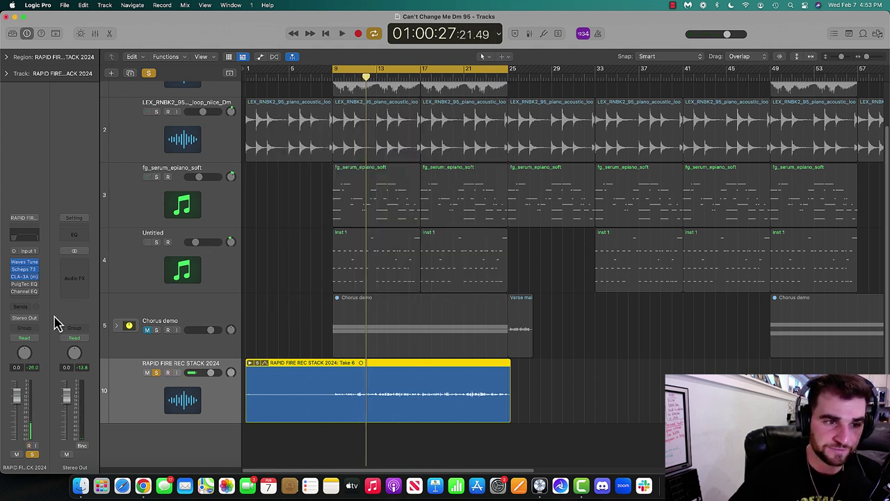
left_click(24, 285)
left_click(282, 126)
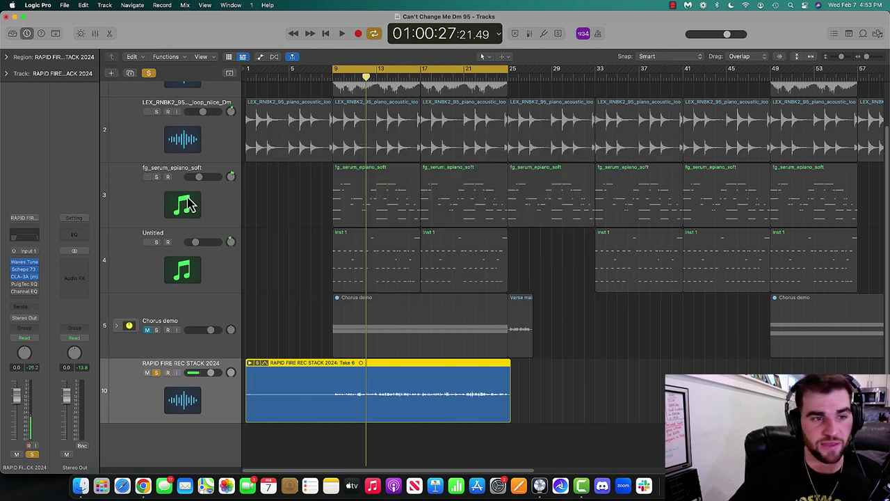
left_click(23, 278)
left_click(324, 136)
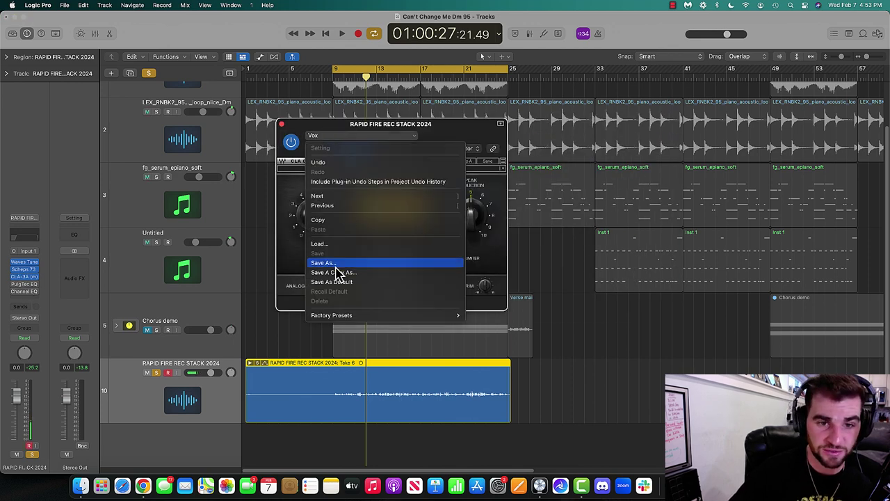
left_click(297, 135)
left_click(283, 126)
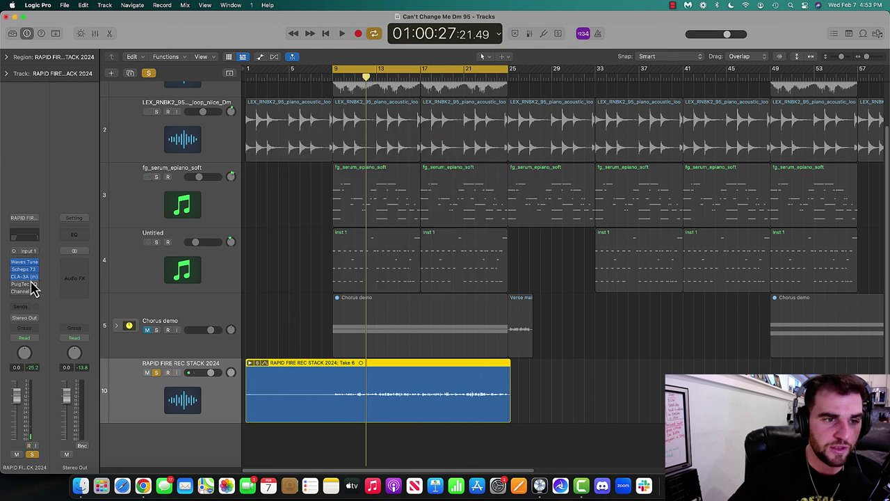
- Open the PuigTec EQP1A plug-in on the RAPID FIRE REC STACK 2024 track and switch it on
left_click(24, 285)
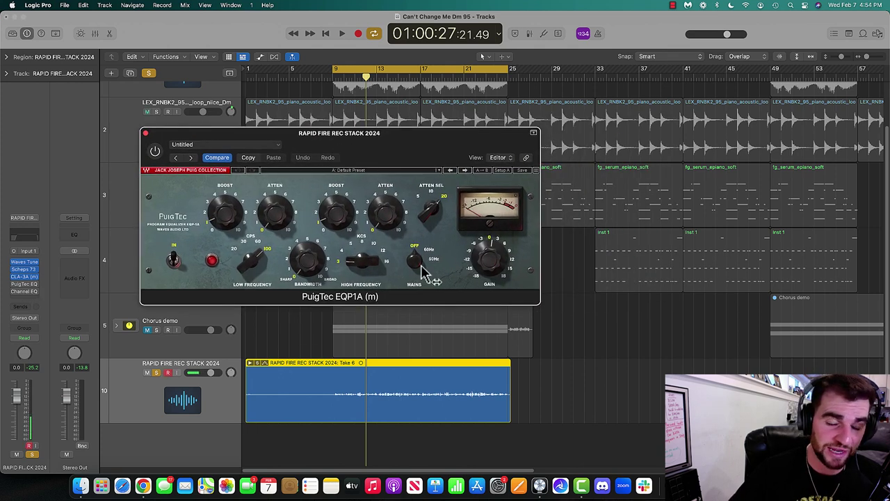
left_click_drag(491, 258, 491, 262)
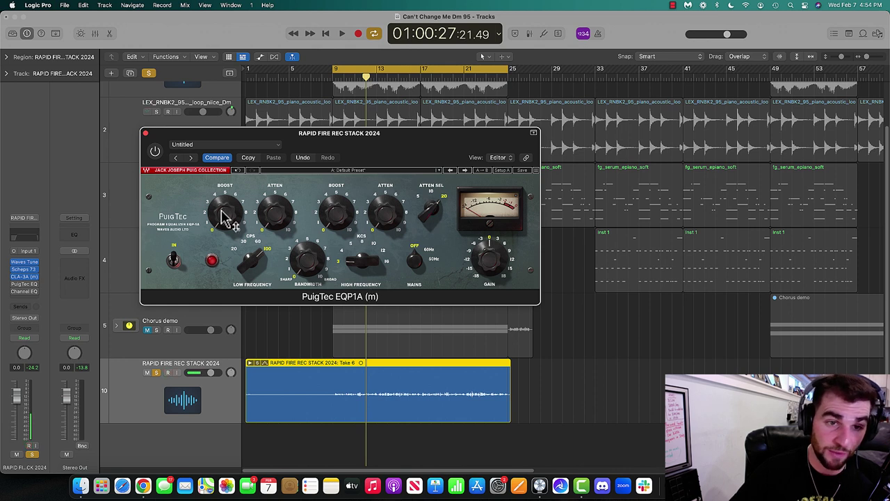
mouse_move(339, 196)
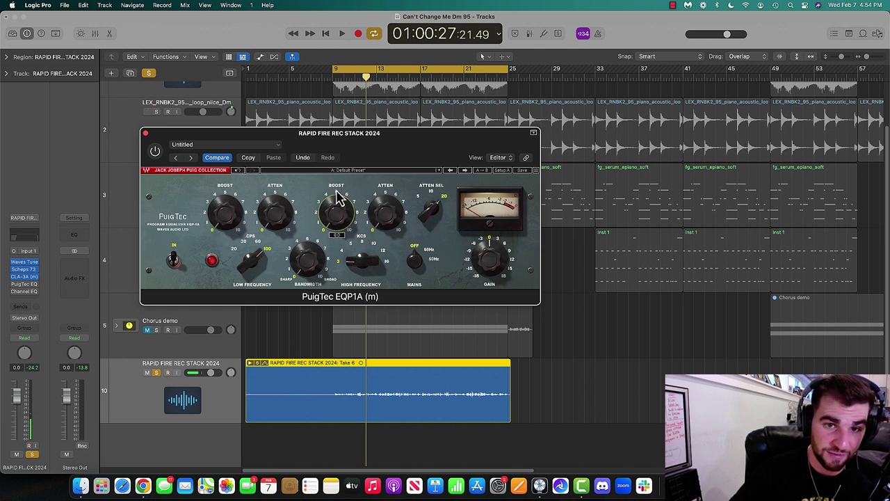
mouse_move(489, 260)
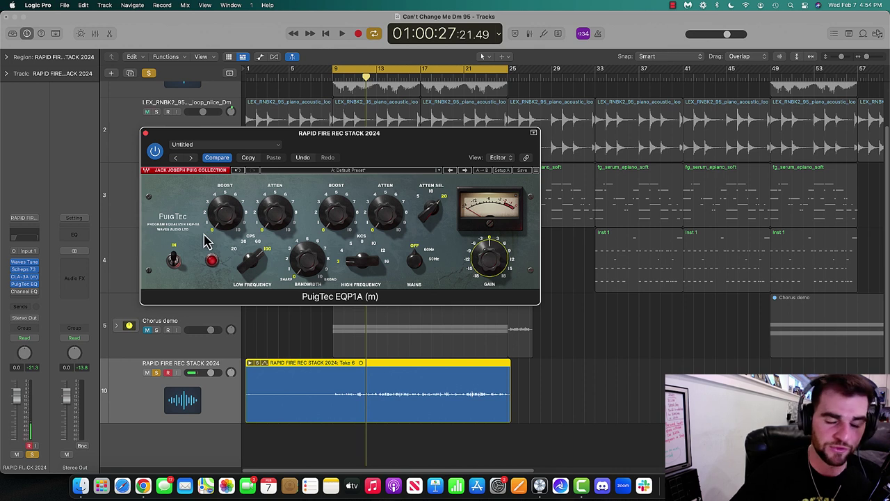
- Play the take and raise the low-frequency Boost in PuigTec EQP1A by ear
key("space")
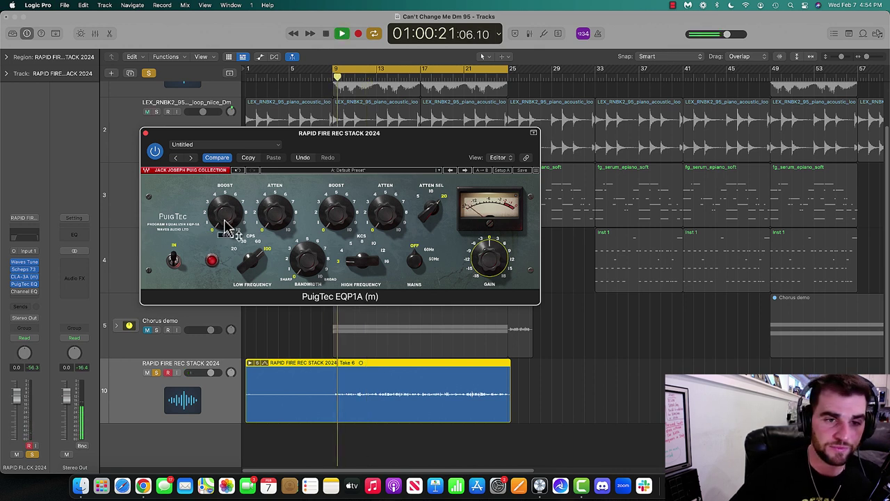
left_click(225, 222)
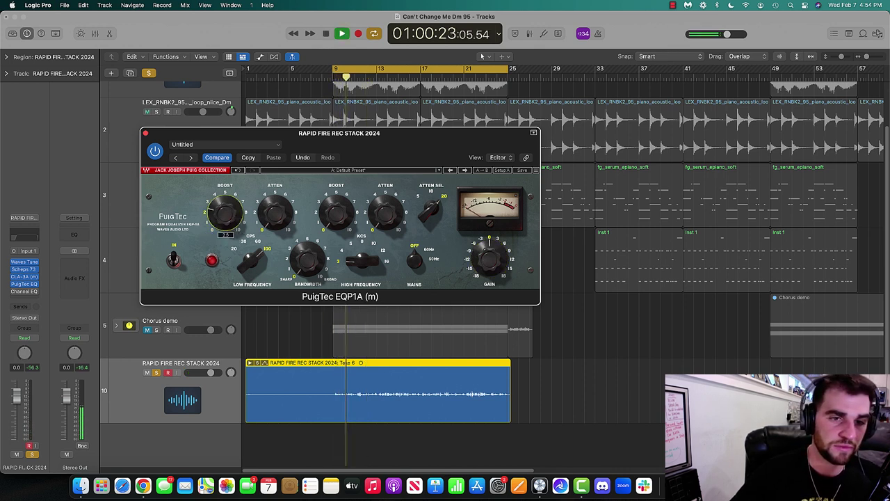
left_click_drag(224, 216, 224, 171)
mouse_move(224, 212)
left_mouse_down()
mouse_move(224, 198)
mouse_move(232, 221)
mouse_move(226, 213)
mouse_move(235, 206)
left_mouse_up()
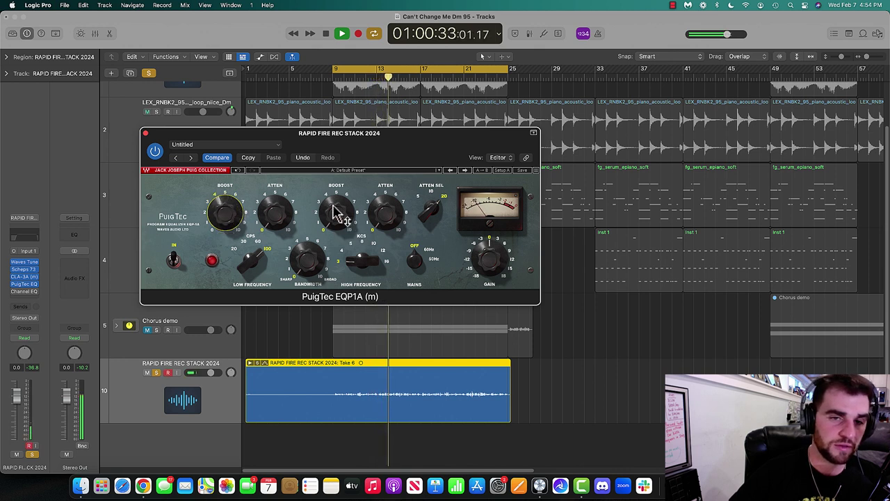
- Replay the take, dial in a moderate high-frequency Boost and raise the PuigTec output Gain to about 0.8 dB
key("space")
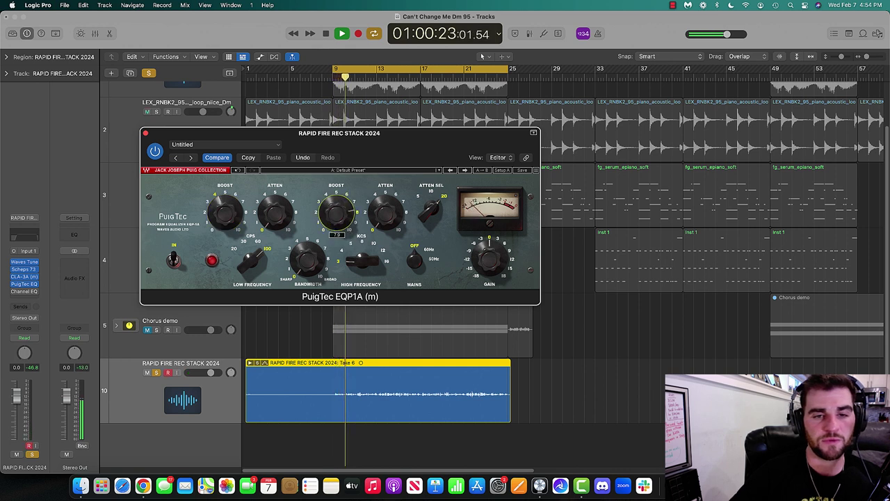
left_click_drag(337, 221, 337, 241)
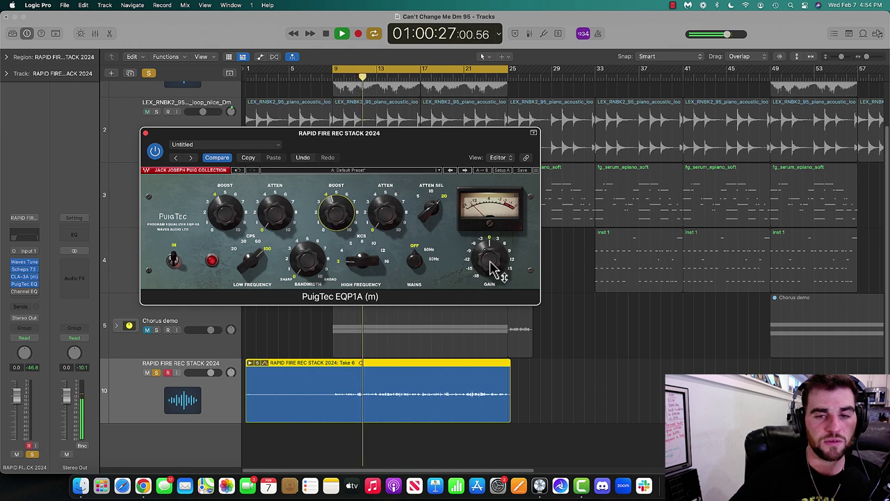
key("space")
key("space")
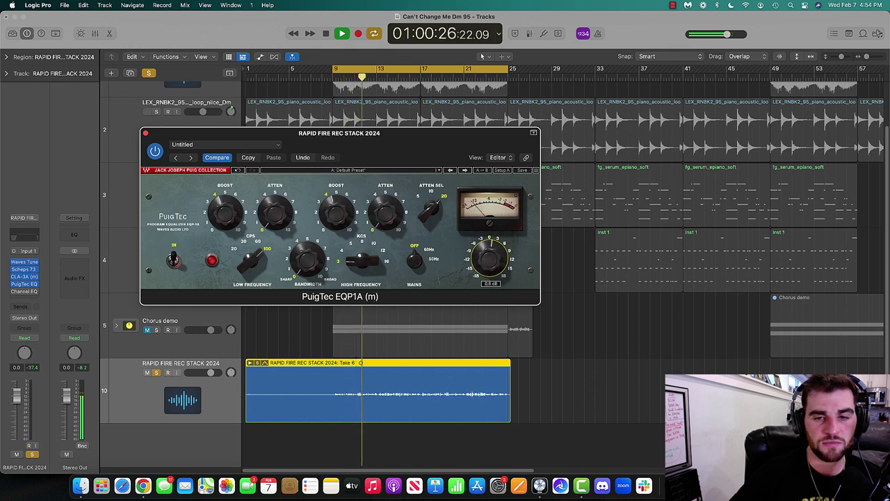
- Compare the take with PuigTec bypassed and active, slightly lower its low-frequency Boost, close the plug-in and stop playback
key("space")
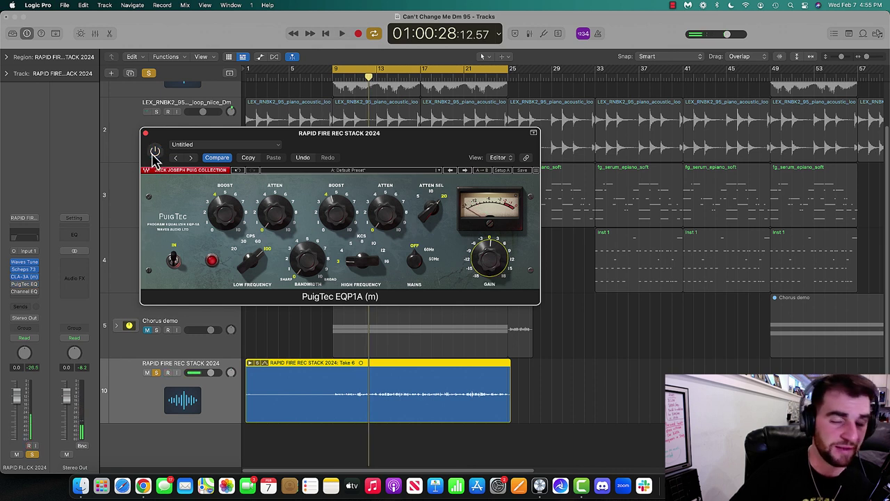
key("space")
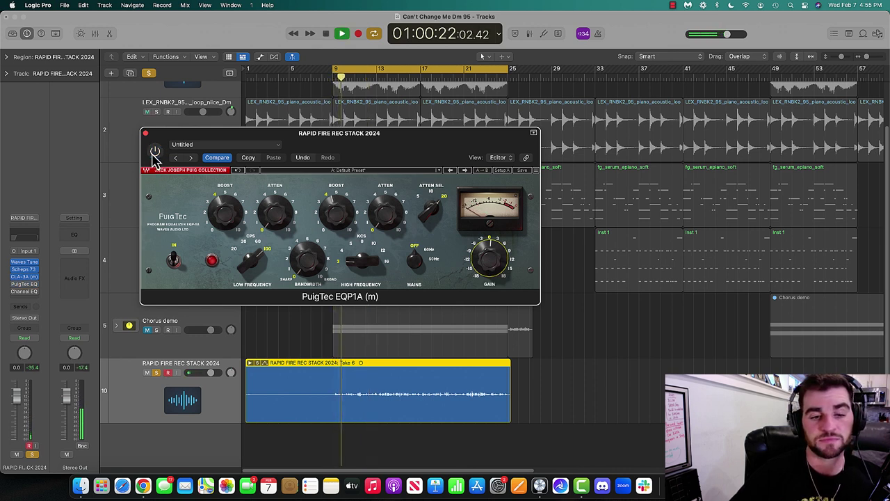
left_click(154, 152)
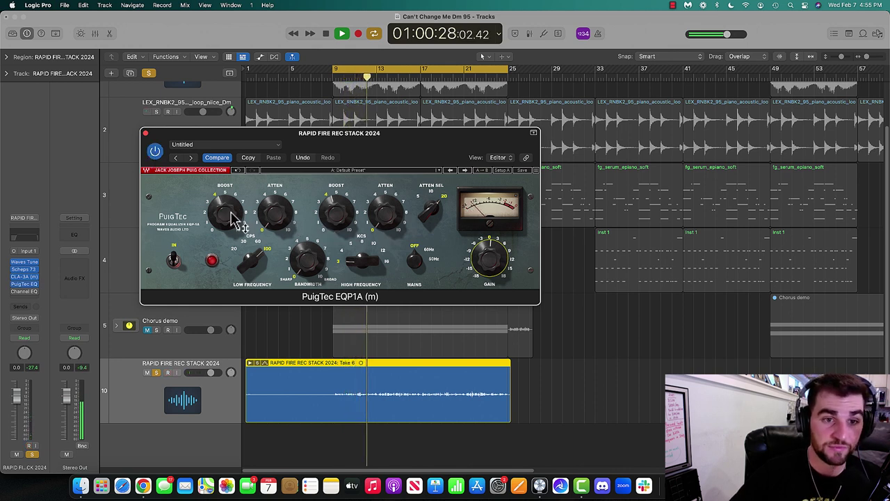
left_click_drag(231, 213, 231, 226)
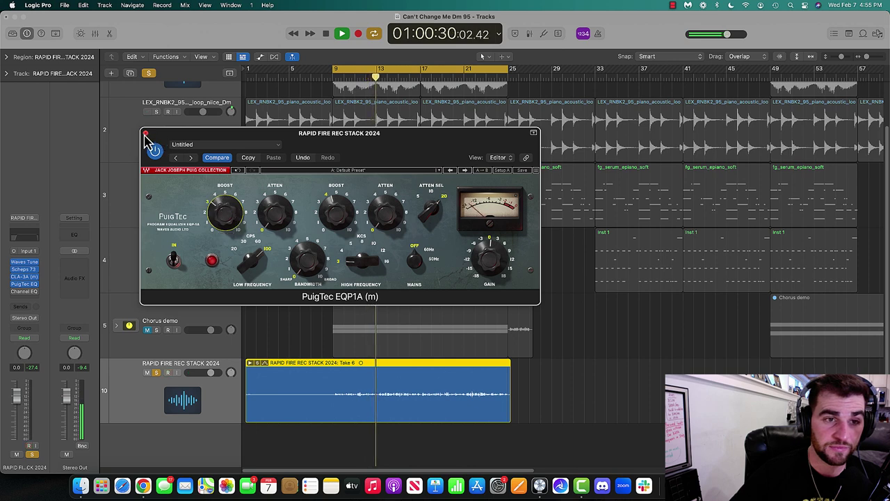
left_click(144, 132)
key("space")
left_click(25, 284)
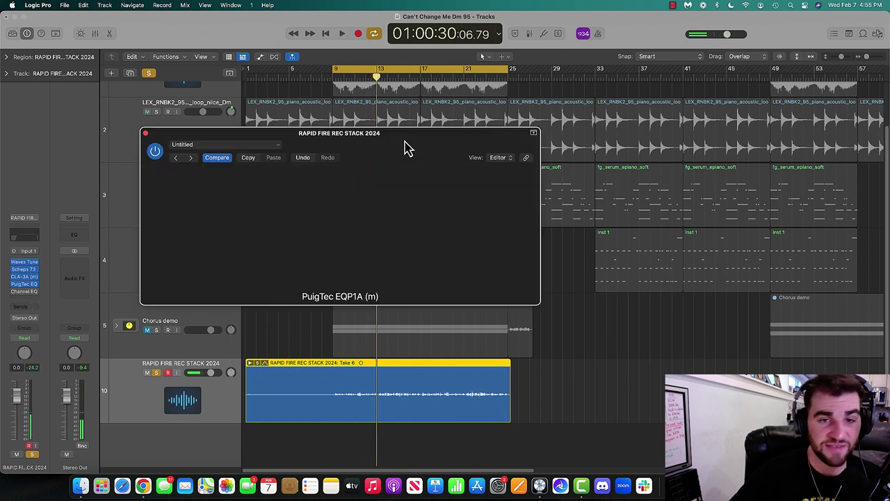
left_click(354, 170)
left_click(341, 153)
left_click(247, 145)
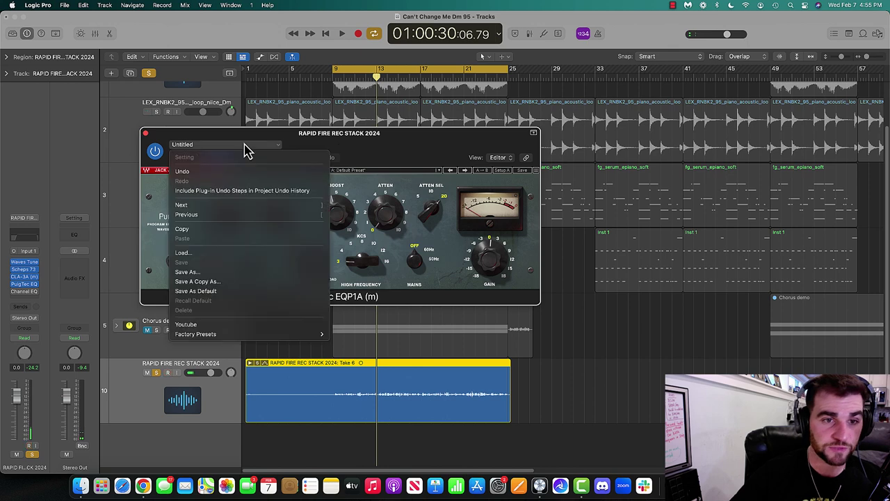
left_click(173, 141)
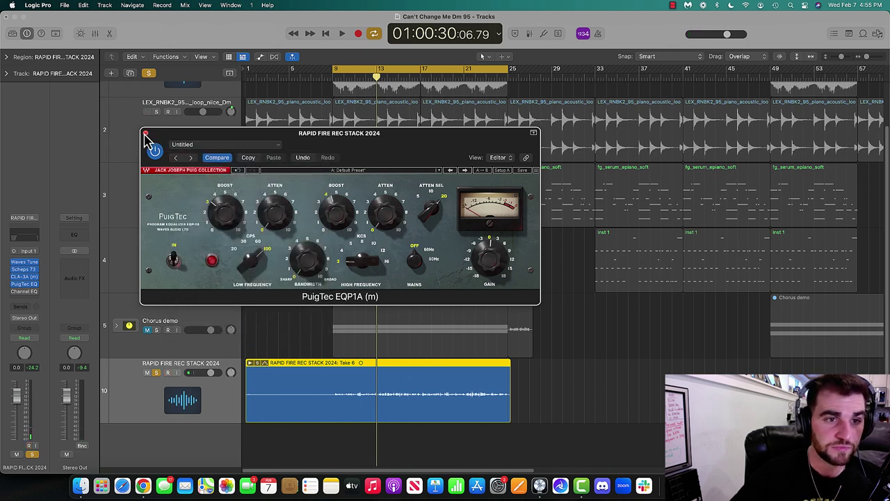
left_click(145, 133)
- Open Channel EQ with its RECORDING preset, clear the window aside, and switch the EQ on while the take plays
left_click(23, 292)
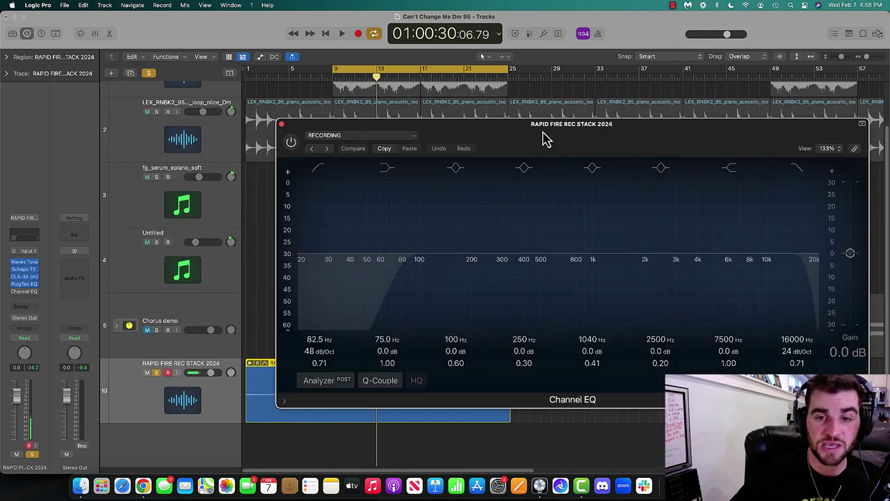
left_click_drag(547, 139, 402, 125)
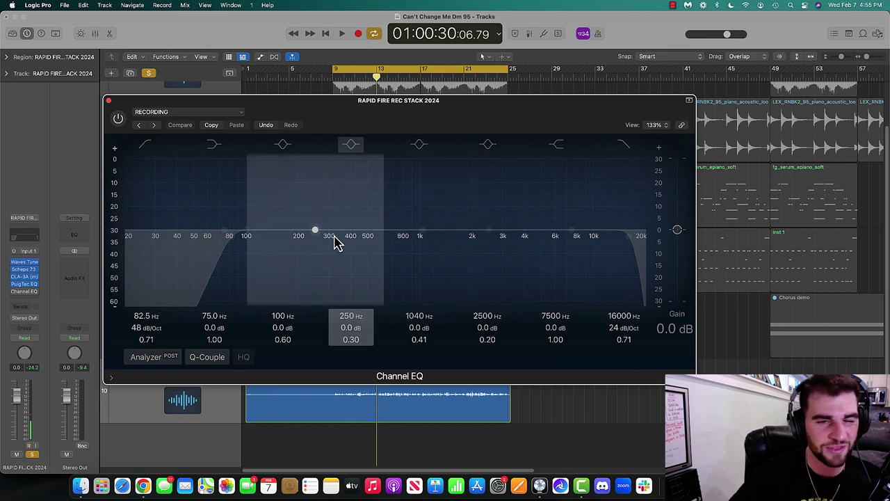
left_click_drag(129, 109, 144, 106)
key("space")
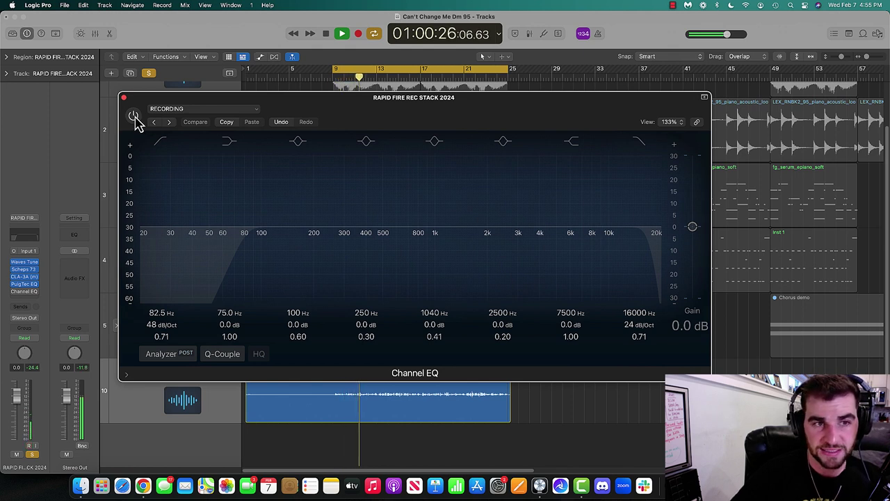
left_click(133, 116)
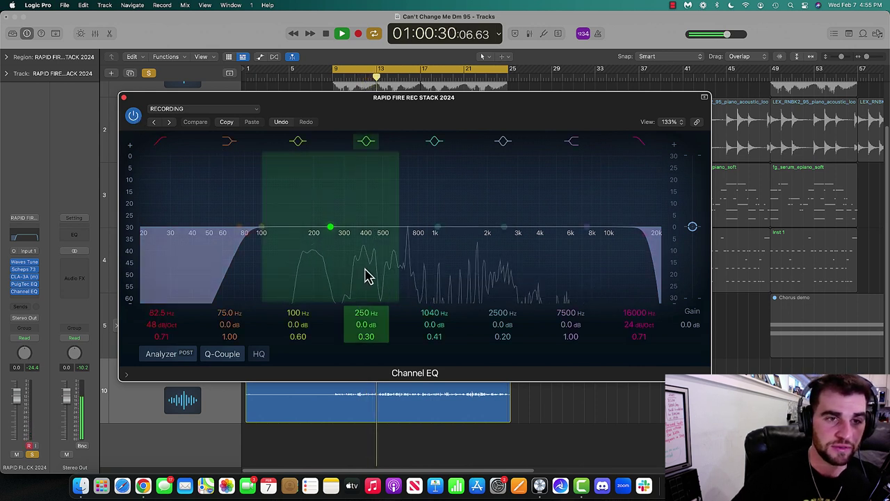
key("space")
- Turn the 100 Hz bell into a narrow boost and sweep it to about 141 Hz at +17.6 dB, Q 9.10
left_click_drag(265, 231, 273, 207)
left_click_drag(218, 183, 258, 175)
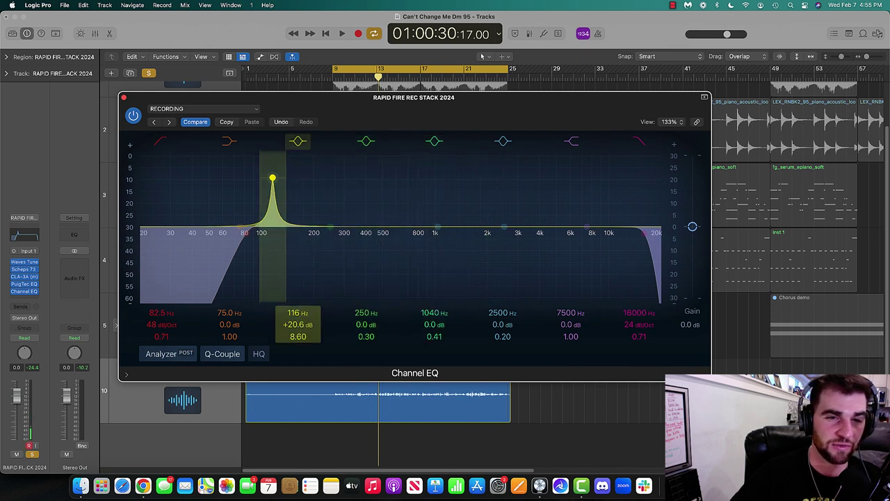
key("space")
left_click_drag(299, 324, 297, 299)
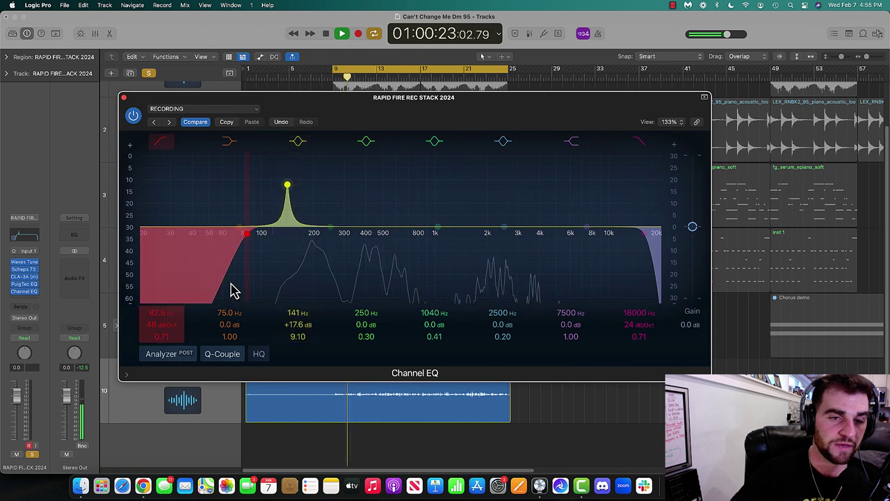
- Raise the low cut to 100 Hz and turn the swept low bell into a -5.0 dB cut at 179 Hz, Q 5.90
key("space")
left_click_drag(233, 291, 285, 291)
key("space")
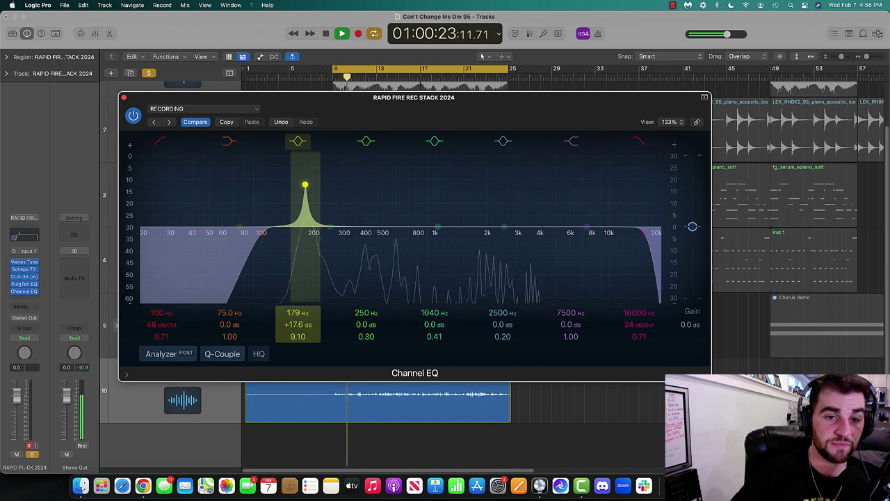
left_click_drag(300, 331, 298, 354)
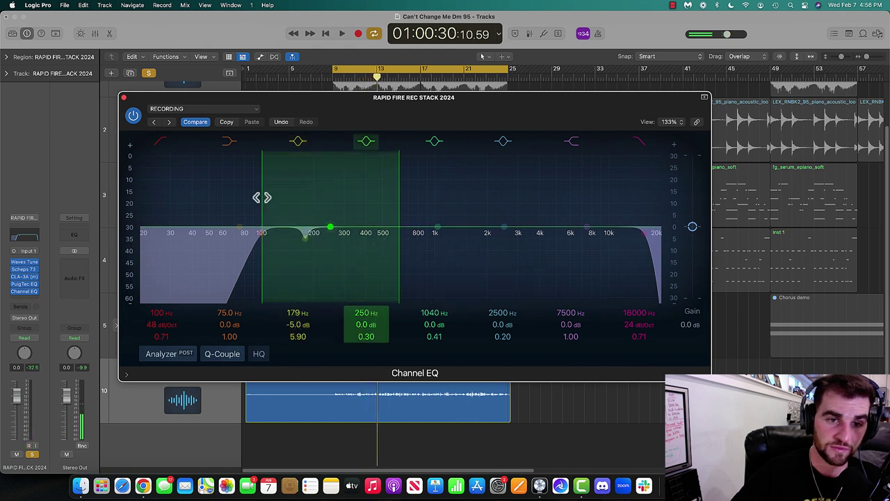
- Narrow and boost the 250 Hz bell by +18.8 dB, sweeping it to 442 Hz with Q 4.50 against the playing take
left_click_drag(262, 197, 327, 167)
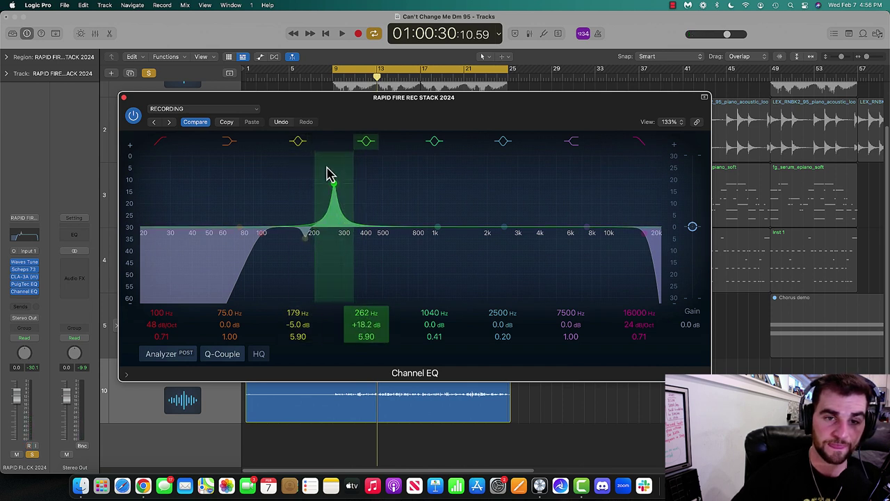
left_click_drag(330, 178, 364, 182)
key("space")
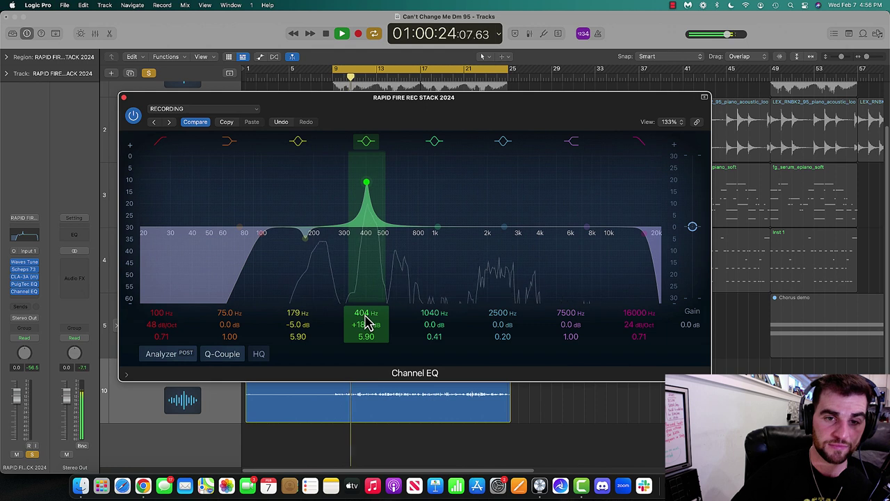
key("space")
key("space")
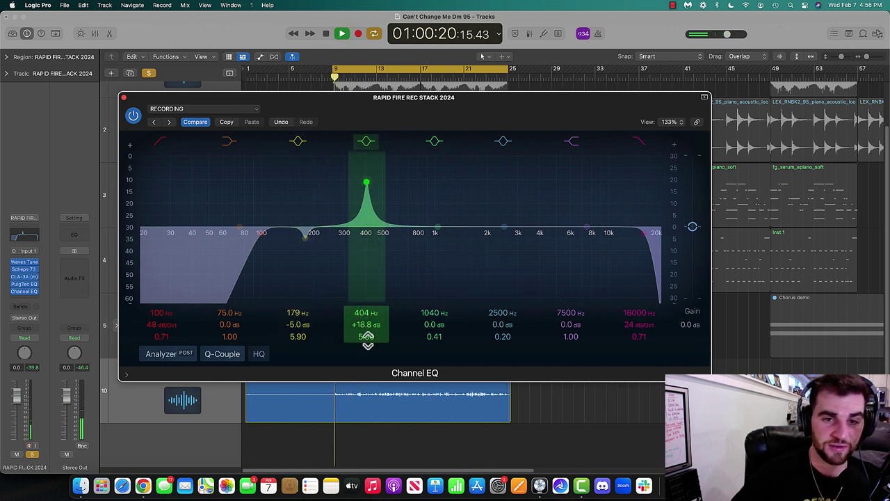
left_click_drag(369, 183, 374, 182)
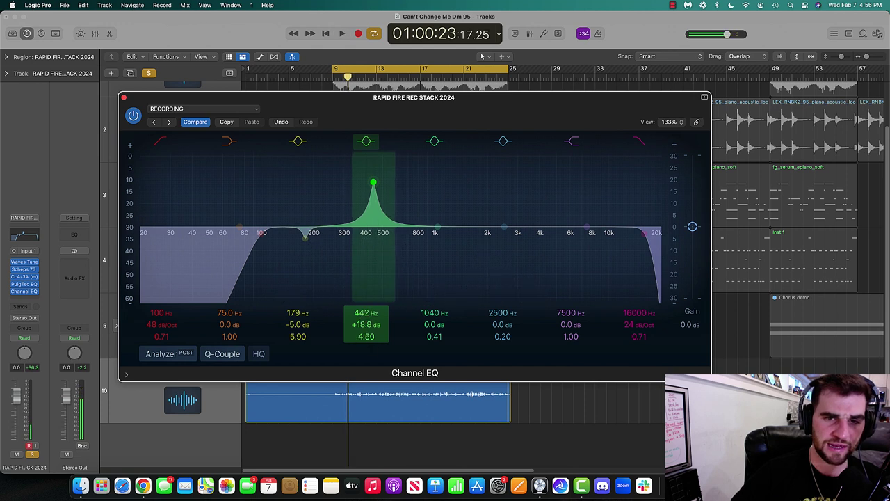
- Cut the 442 Hz bell to -5.0 dB with Q 4.00, lower the high cut to 14900 Hz and stop playback
key("space")
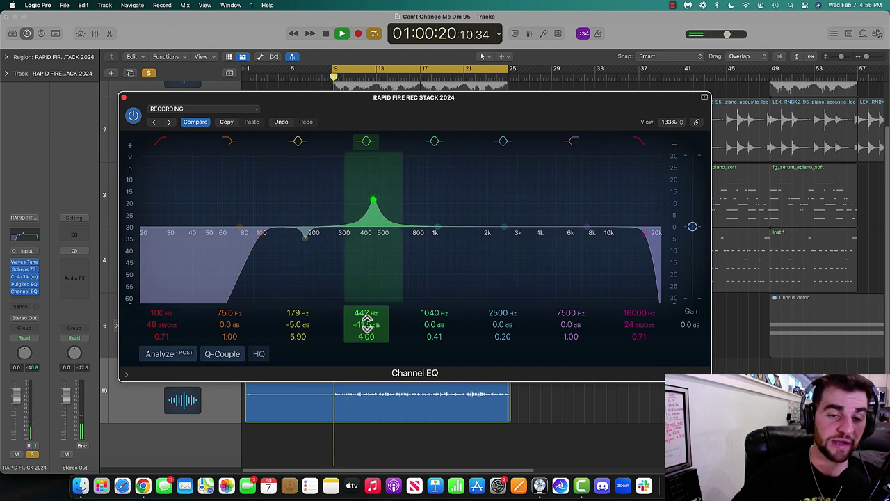
left_click_drag(365, 324, 365, 348)
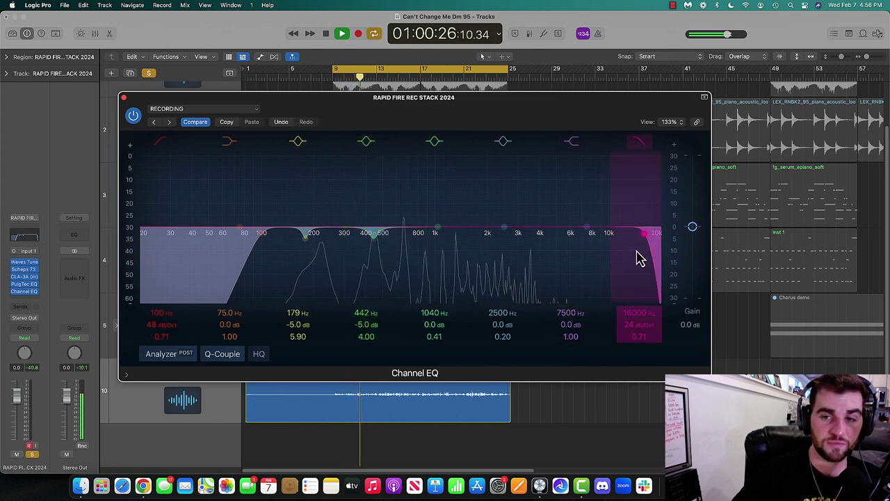
mouse_move(640, 255)
left_mouse_down()
mouse_move(560, 254)
mouse_move(662, 245)
mouse_move(620, 247)
mouse_move(636, 246)
left_mouse_up()
key("space")
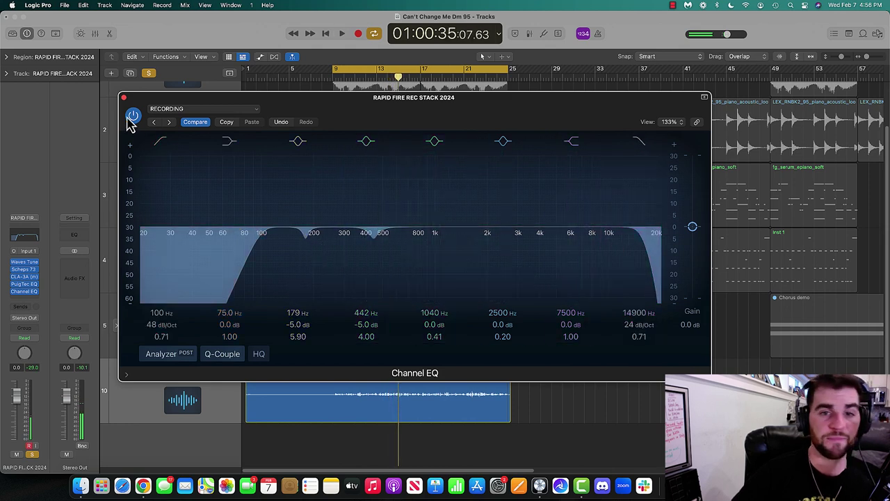
- Compare the playing take with Channel EQ bypassed and active, leave it on, close the plug-in and stop playback
key("space")
left_click(134, 117)
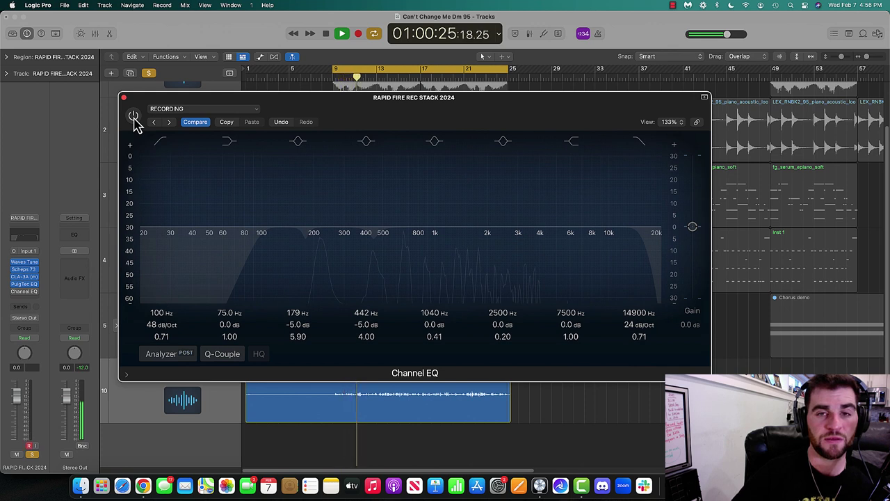
left_click(133, 116)
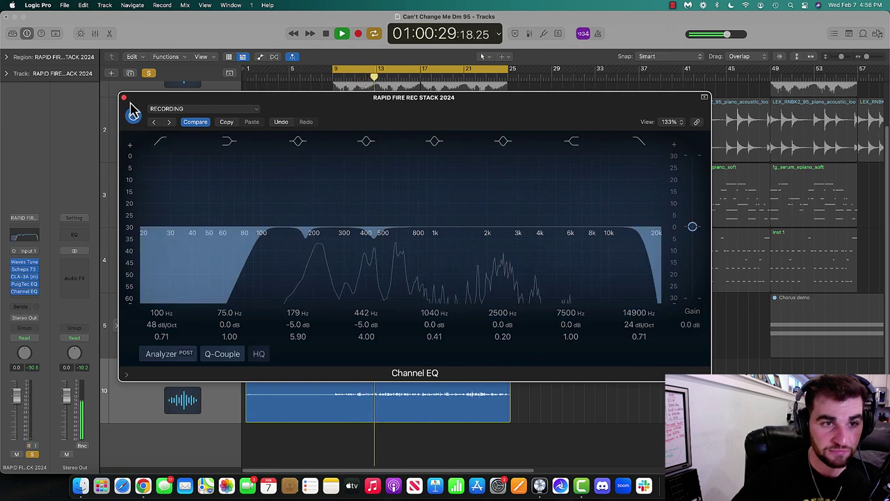
left_click(124, 98)
key("space")
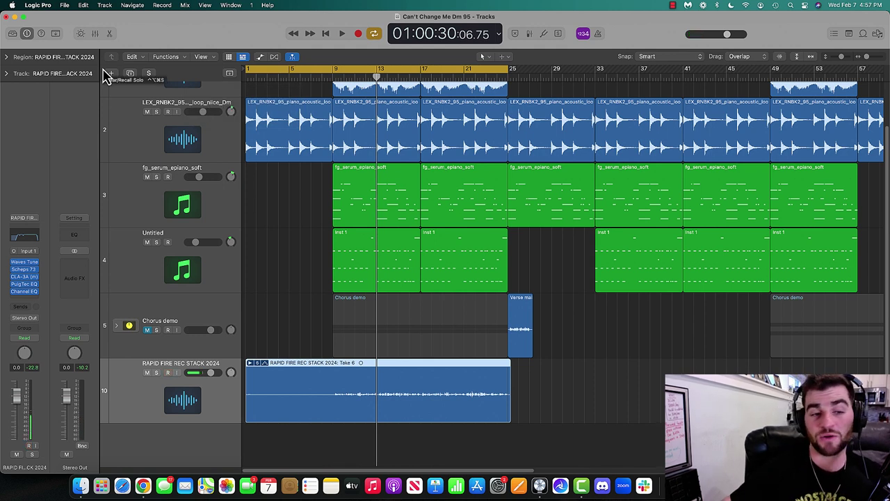
- Record further vocal takes on the RAPID FIRE REC STACK 2024 track with input monitoring on, stop recording and select the take folder
left_click(168, 373)
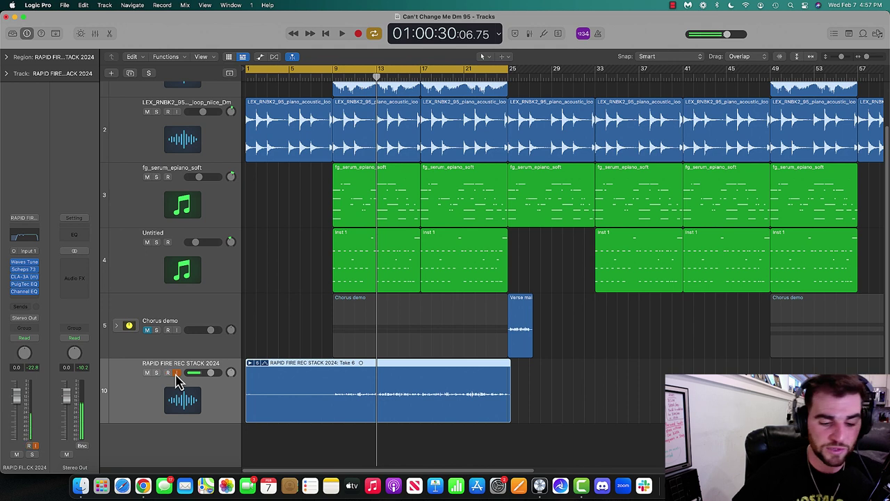
key("r")
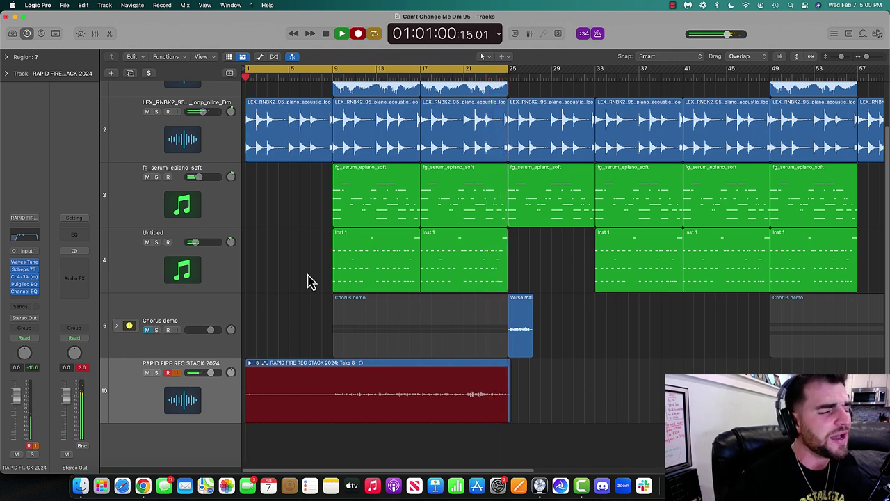
key("space")
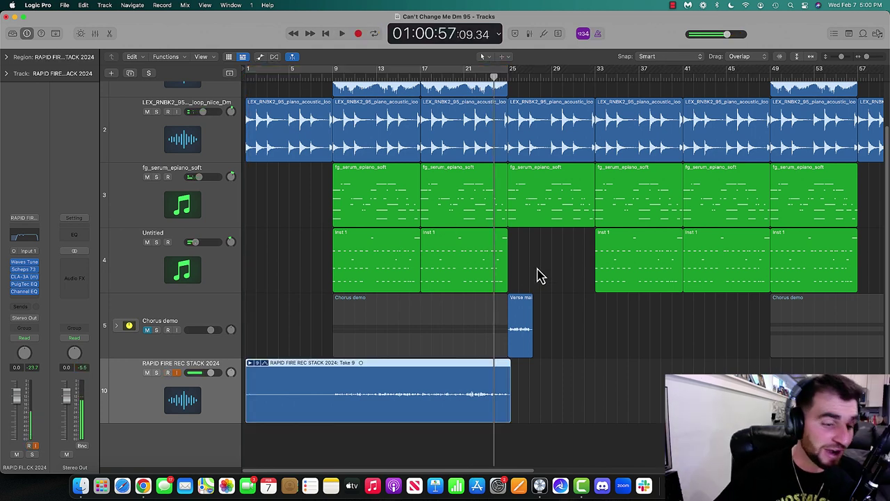
left_click(561, 334)
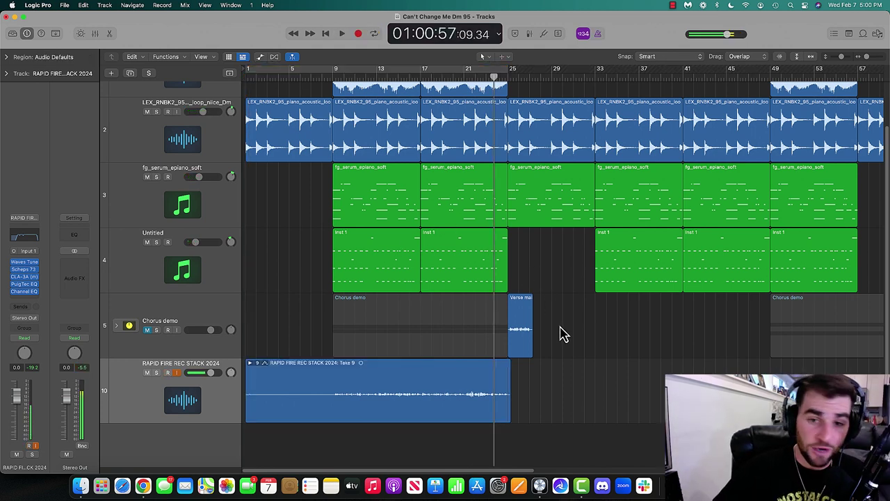
left_click(330, 398)
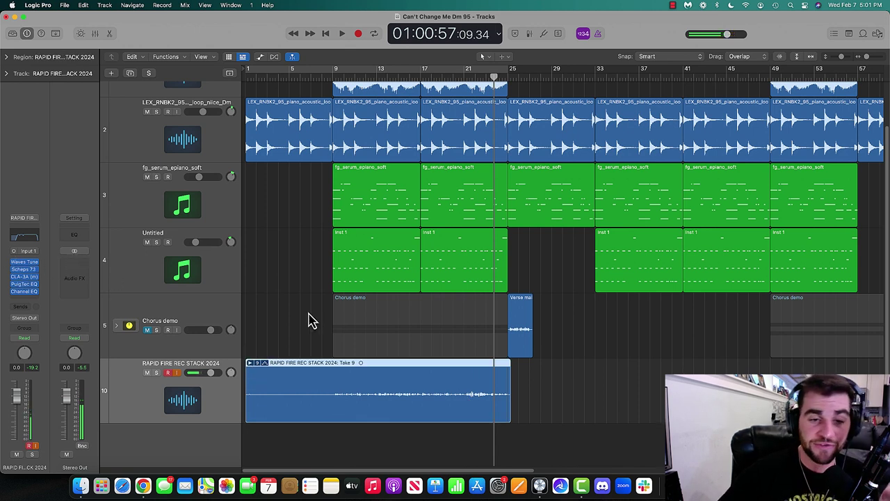
- Save the vocal track's channel strip setting under the name RAPID FIRE REC STACK 2024 in the Track folder
left_click(25, 218)
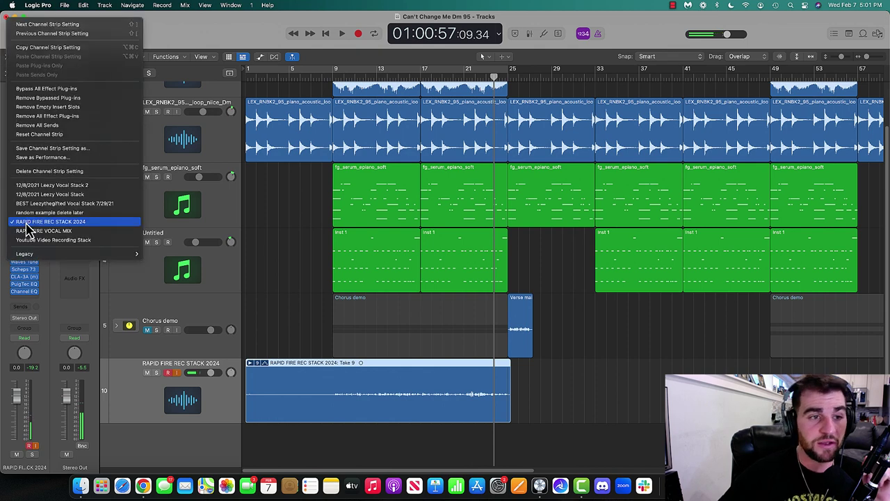
left_click(83, 150)
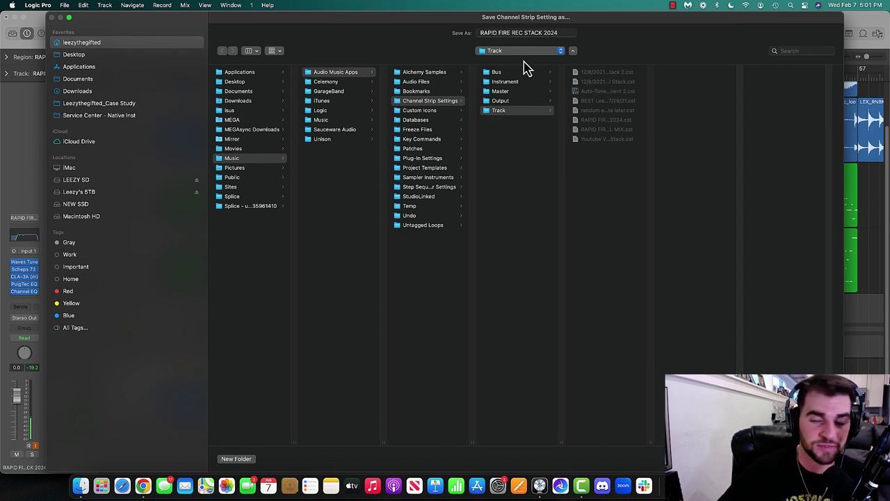
key("Return")
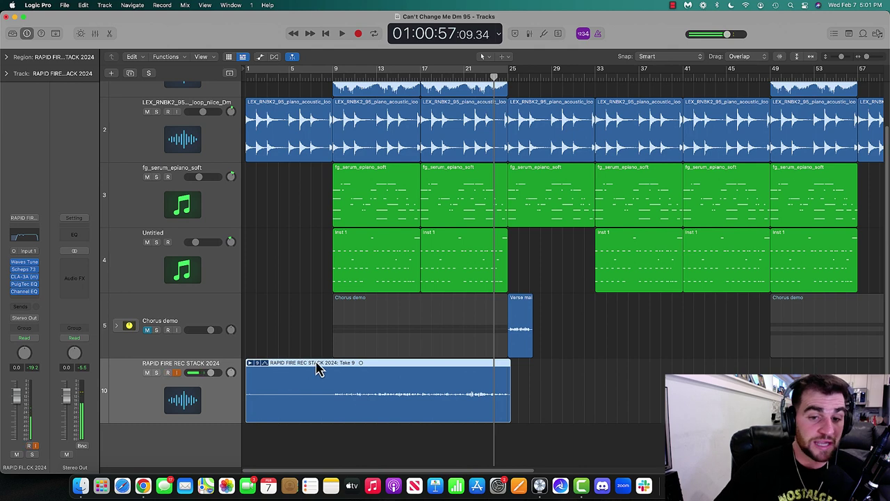
- Check the saved channel strip settings for RAPID FIRE REC STACK 2024, close the list and turn off input monitoring on the vocal track
left_click(31, 221)
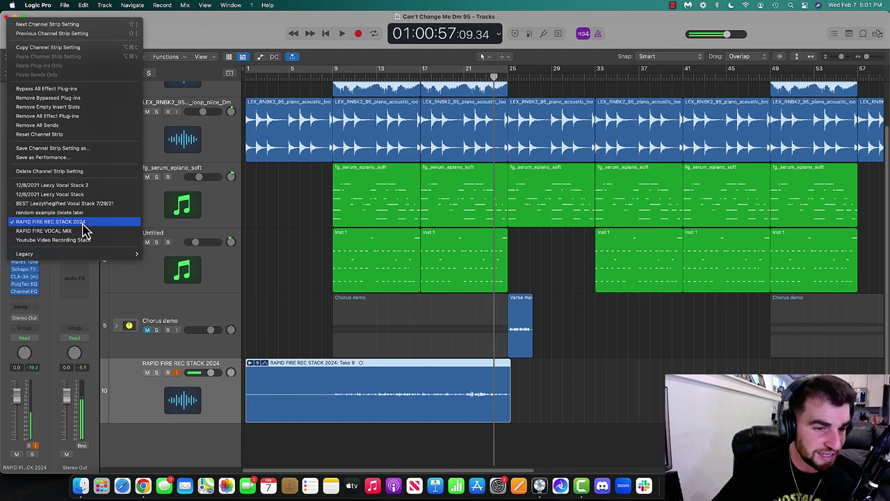
left_click(282, 269)
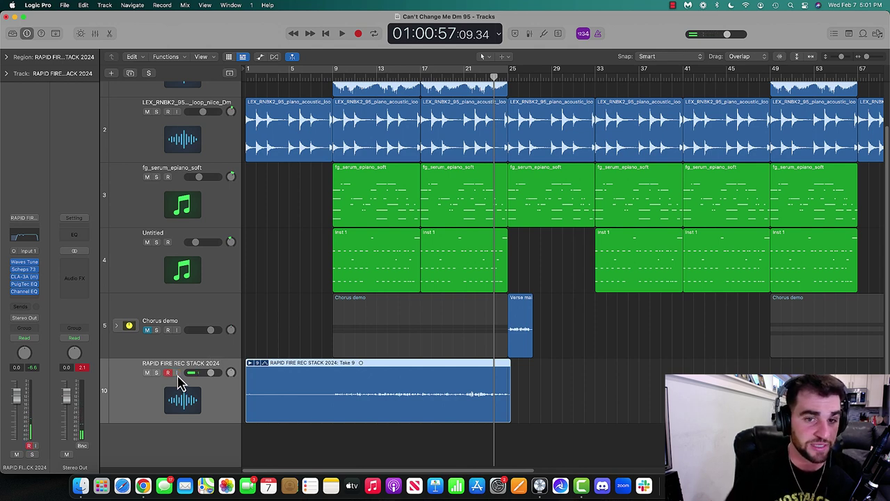
scroll(278, 274, "up", 3)
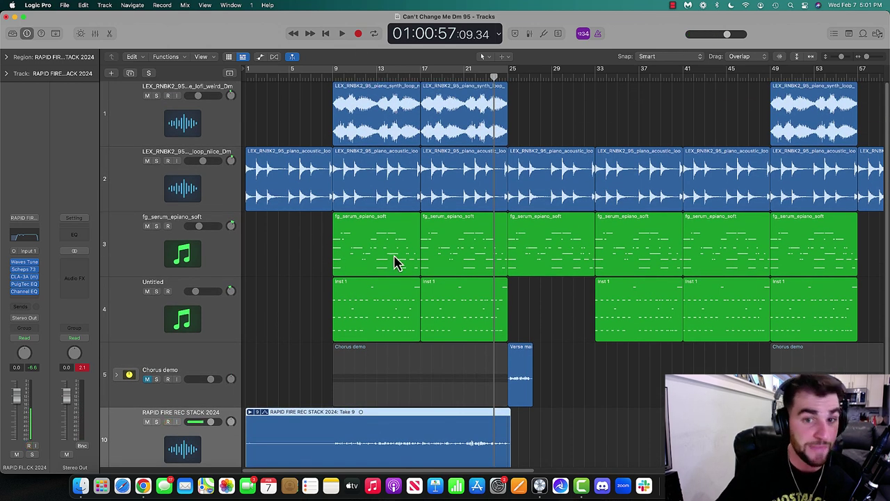
scroll(306, 319, "down", 3)
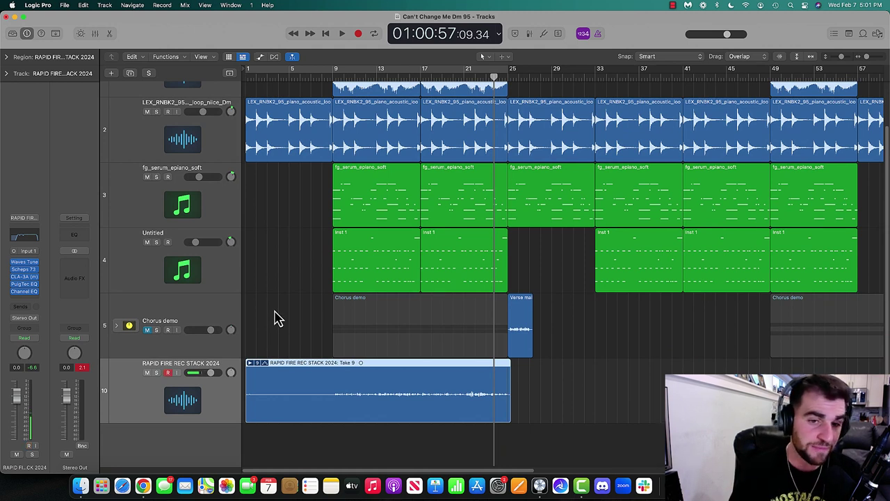